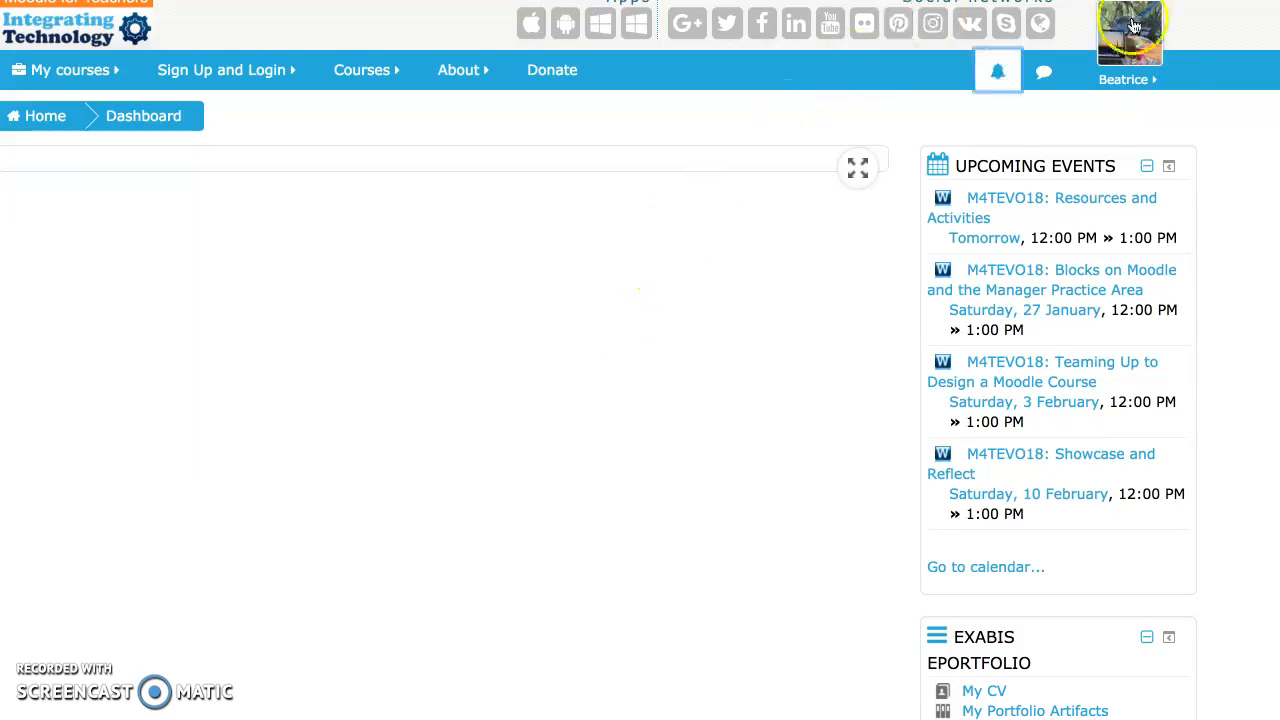
Open the profile editing form from the account preferences.
click(1133, 50)
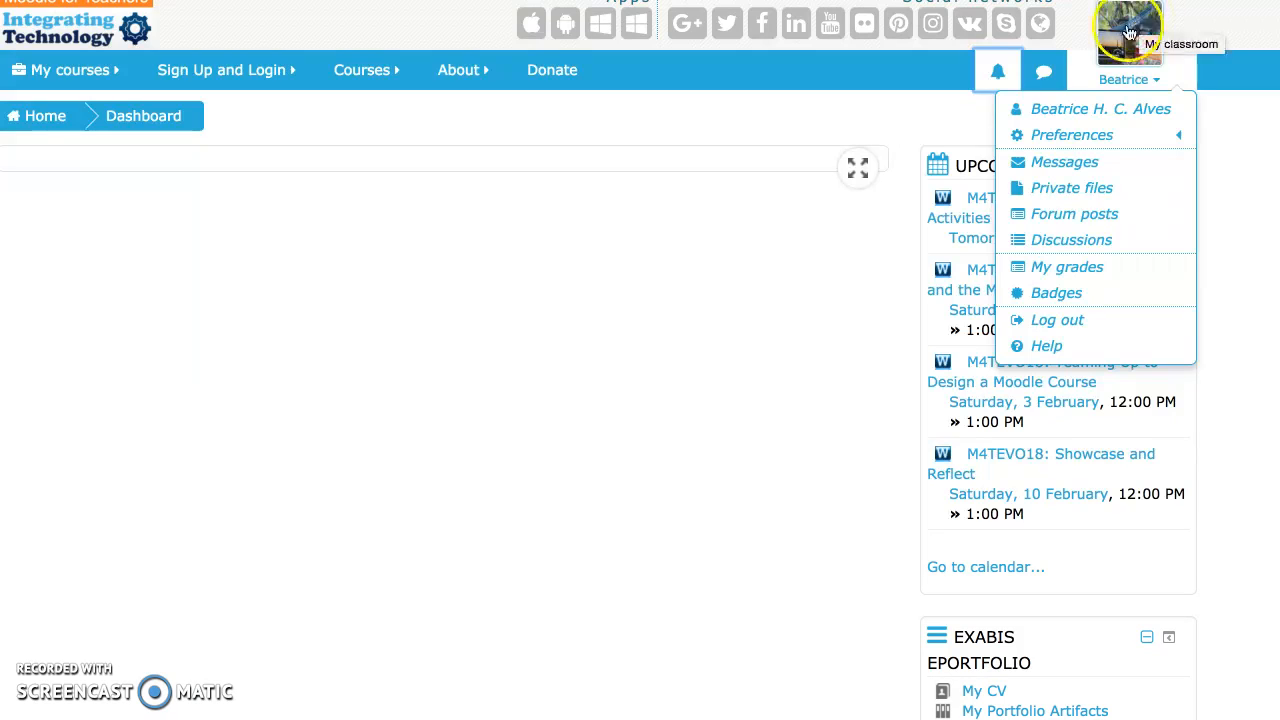
click(1088, 135)
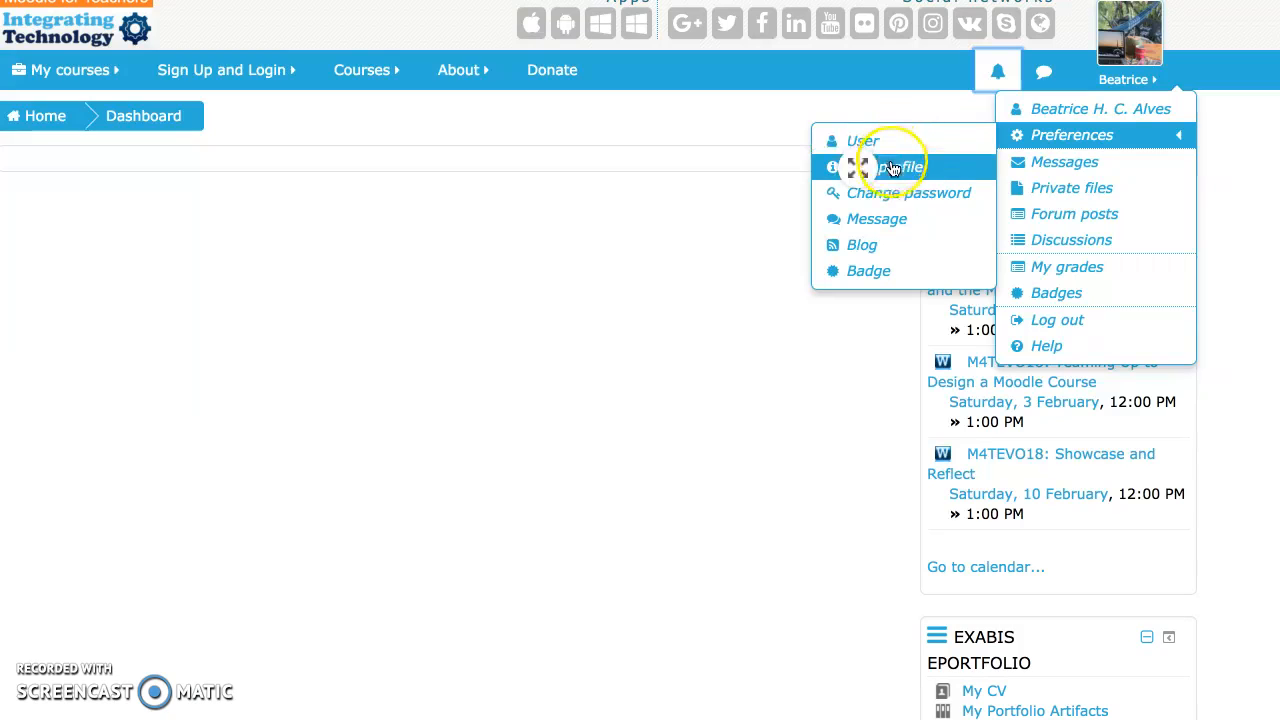
click(893, 169)
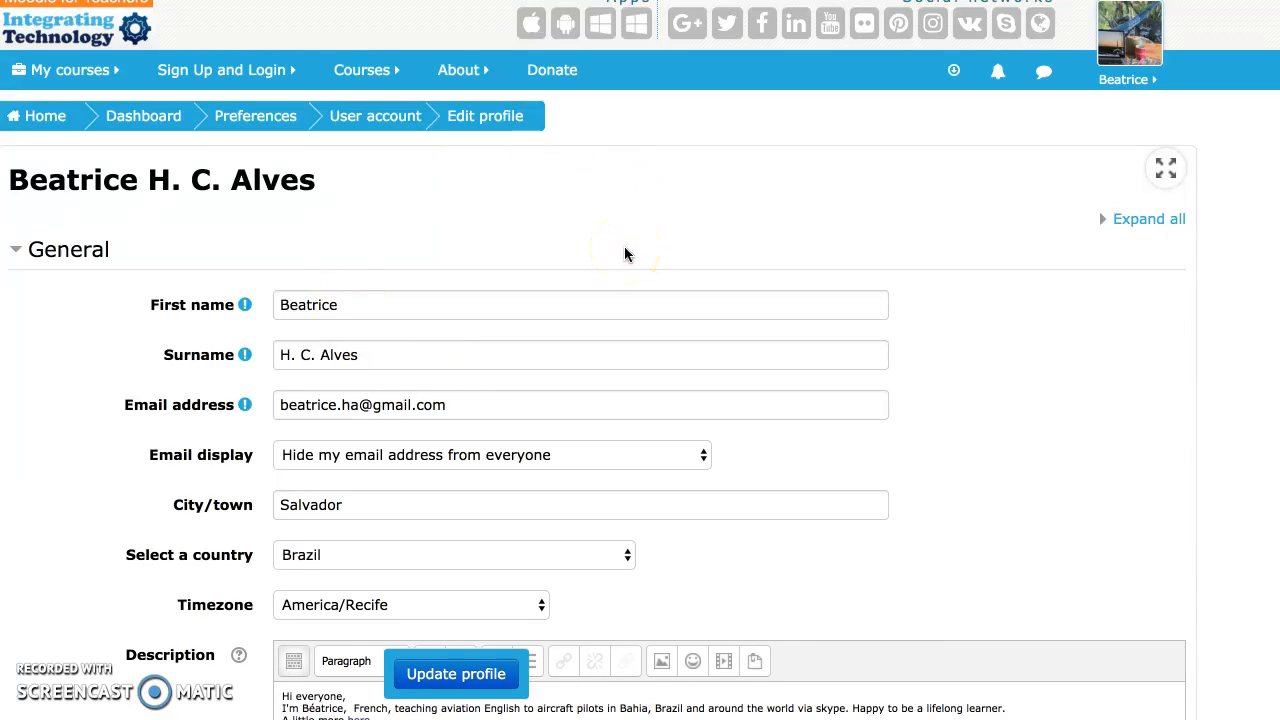
Replace the second letter of the first name with an accented "é" in the profile form.
click(293, 307)
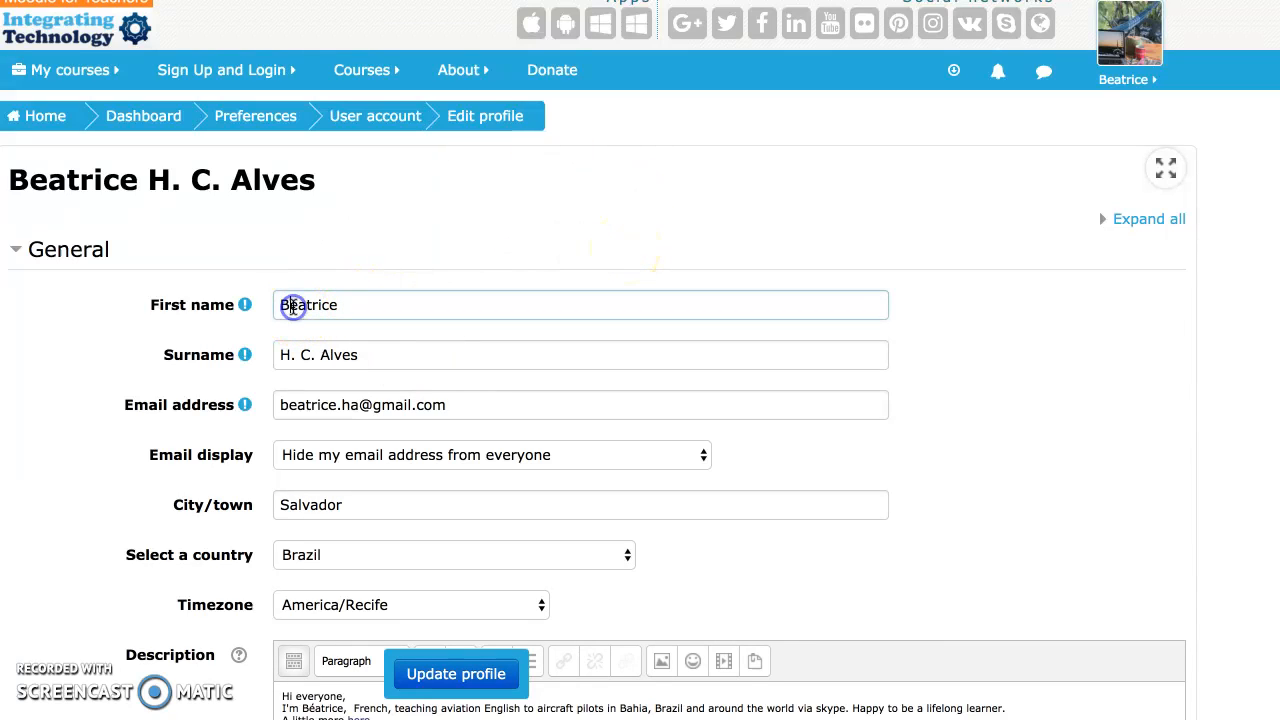
key(Delete)
text(é)
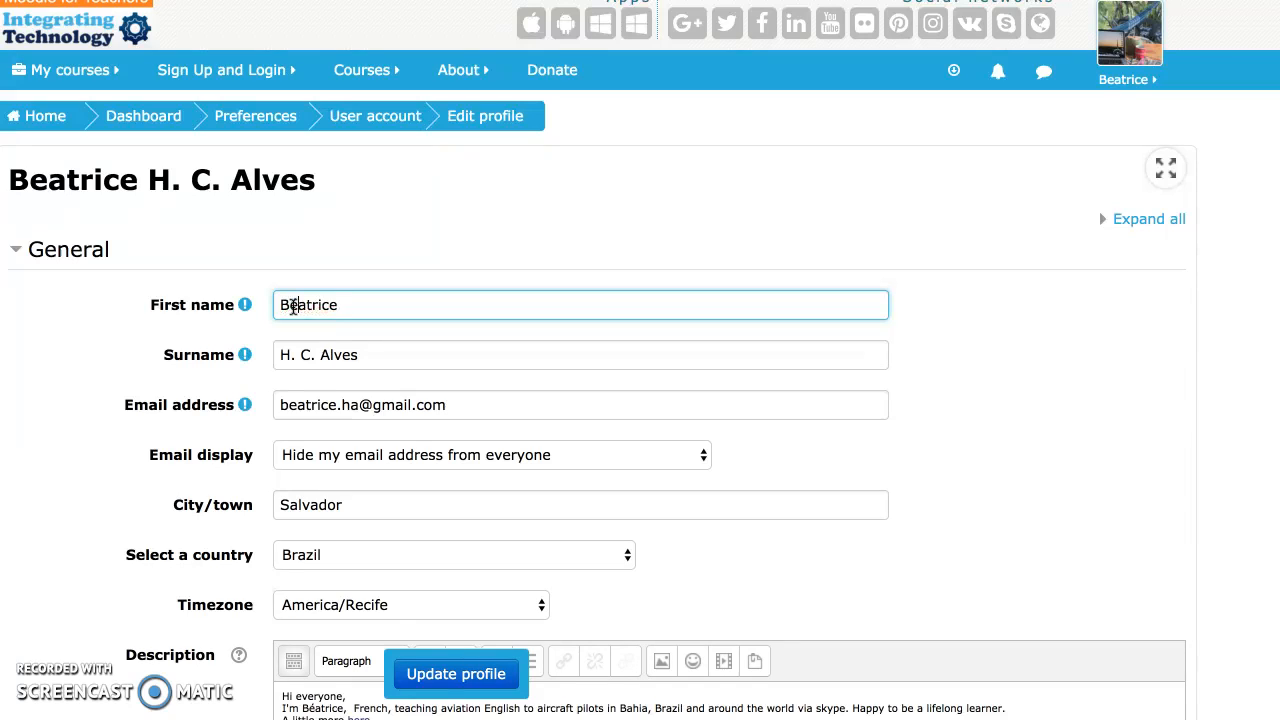
click(376, 355)
click(446, 404)
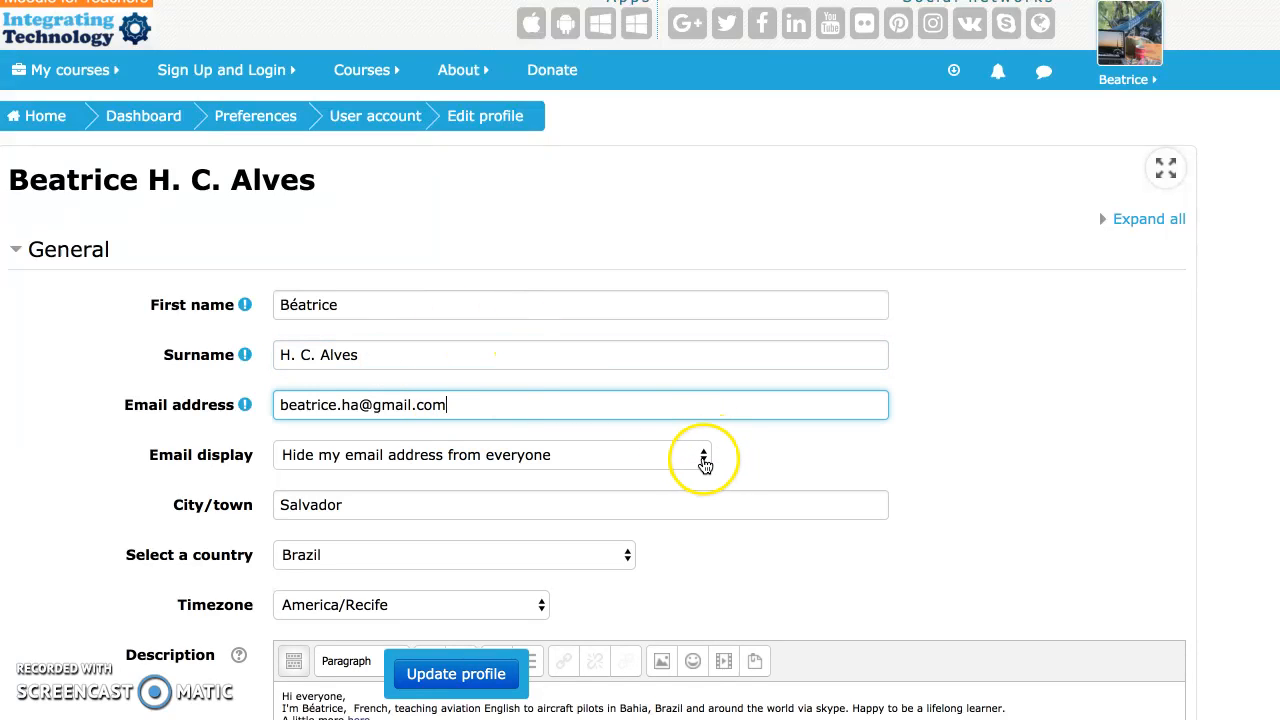
Set the email display to "Hide my email address from everyone" and the timezone to America/Recife.
click(705, 459)
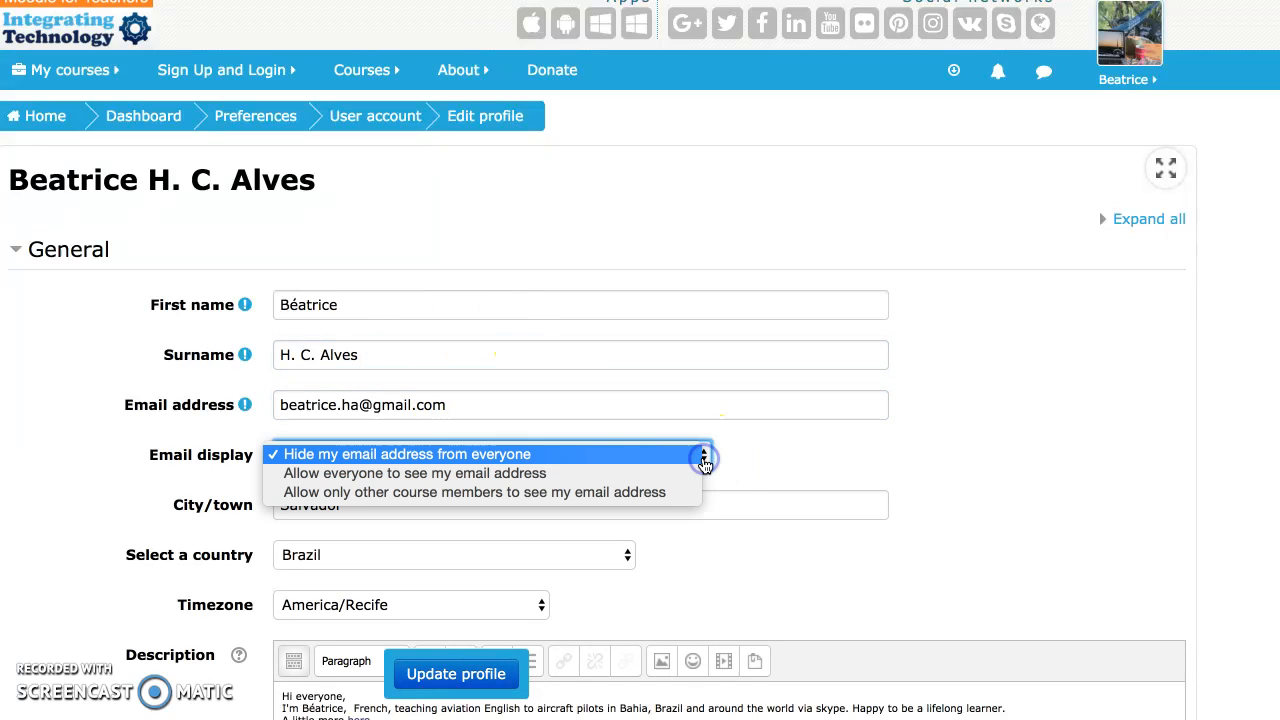
click(509, 462)
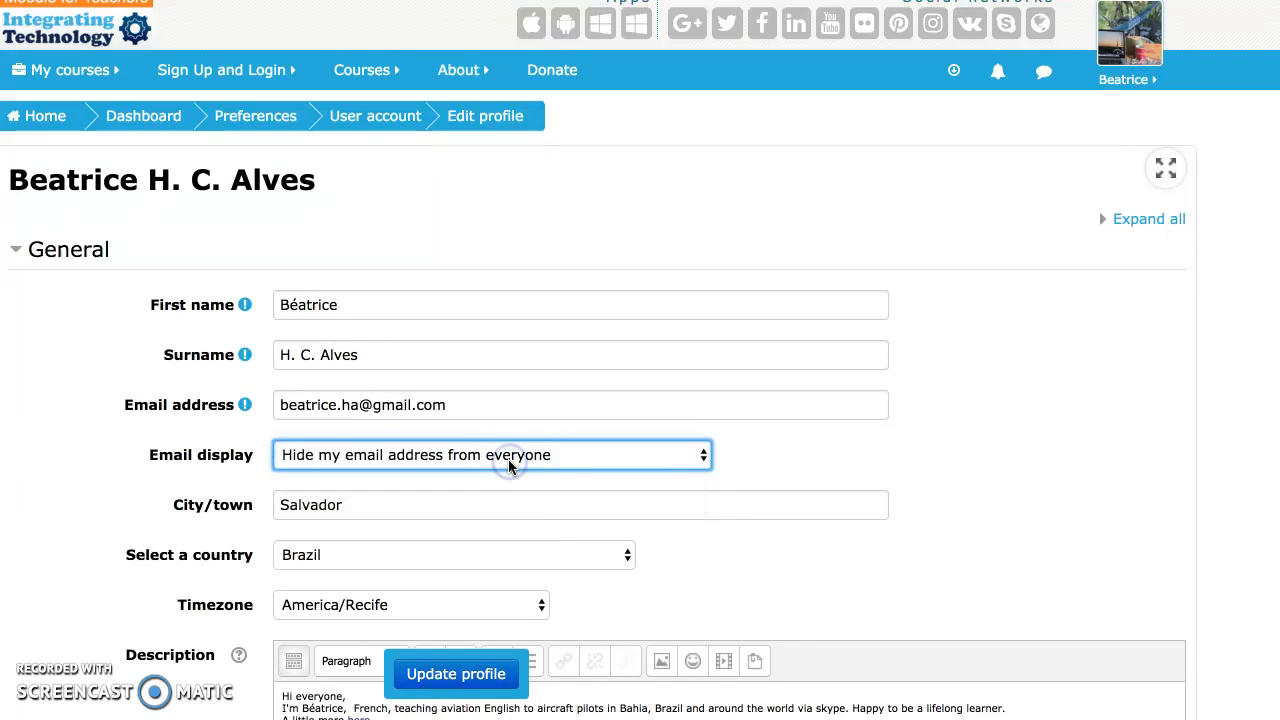
scroll(767, 555, down, 5)
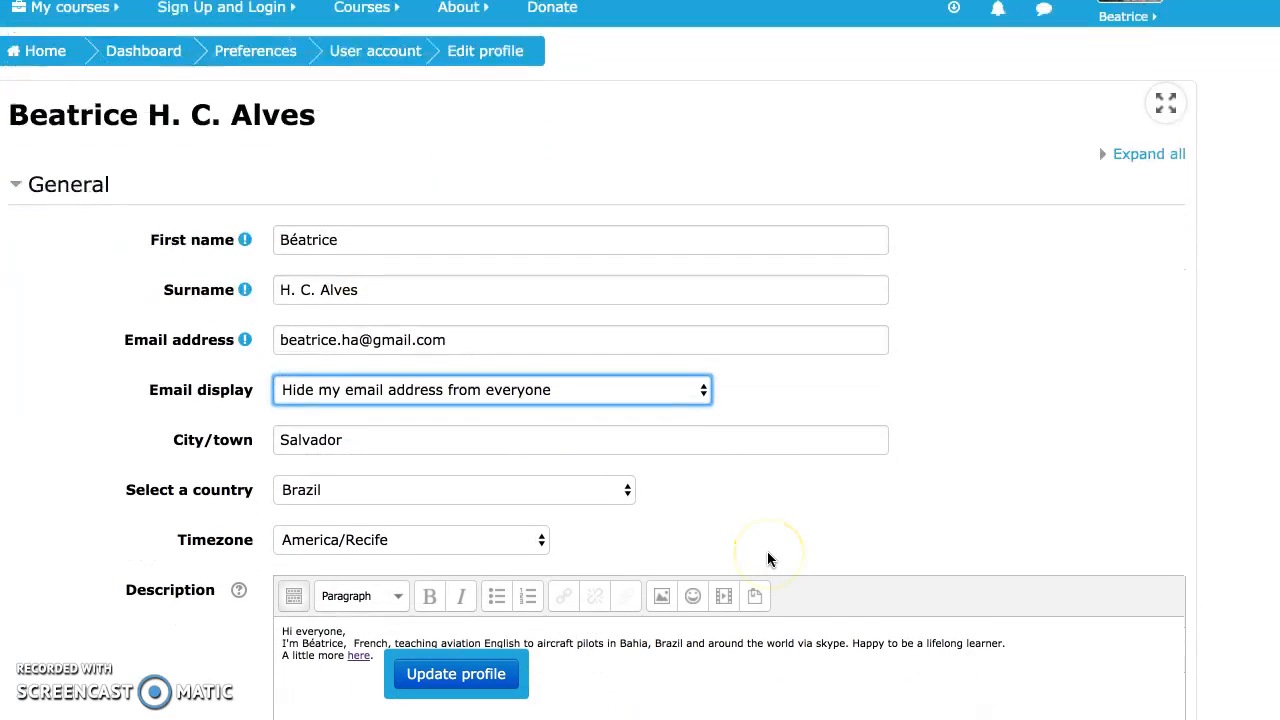
click(671, 537)
click(346, 322)
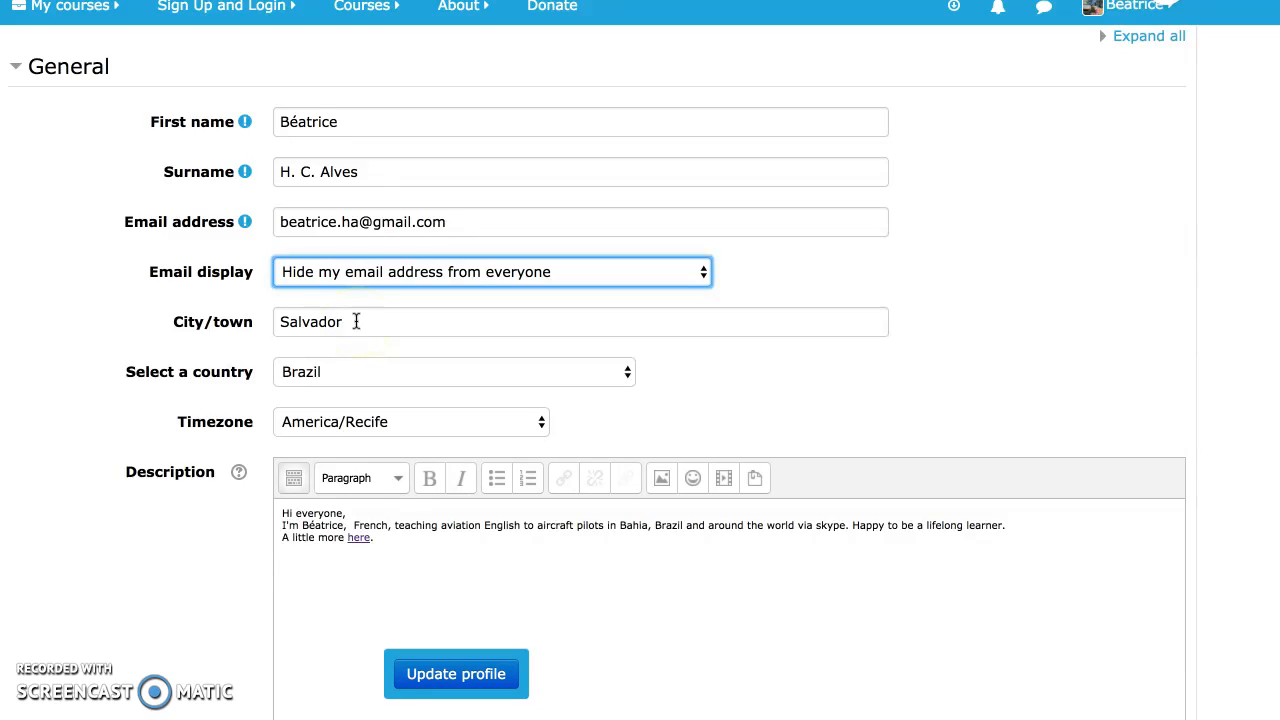
scroll(356, 322, up, 1)
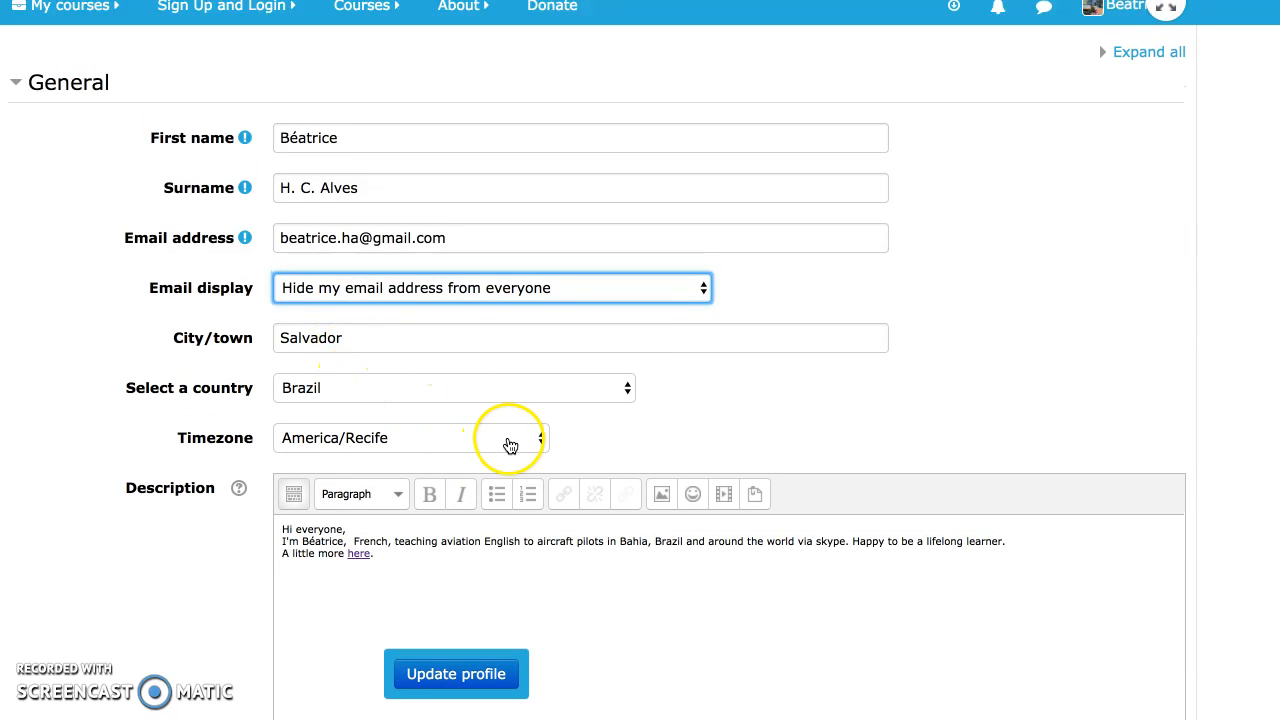
click(542, 440)
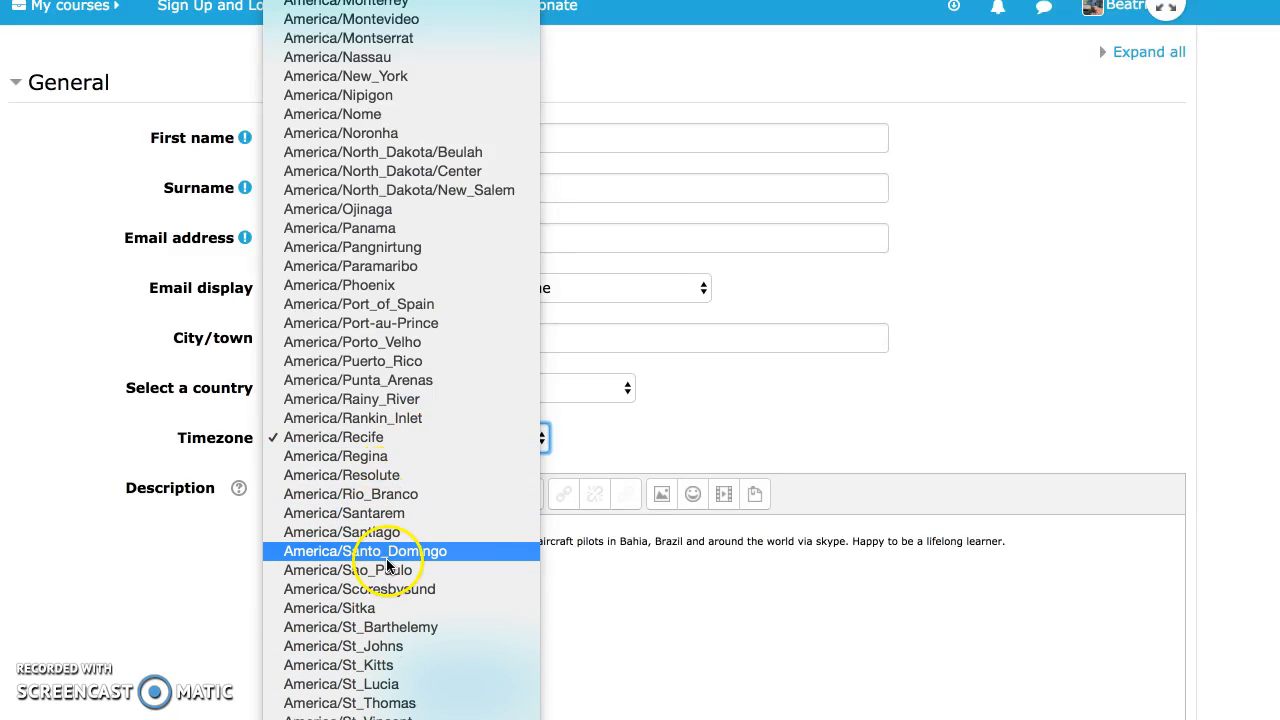
click(406, 447)
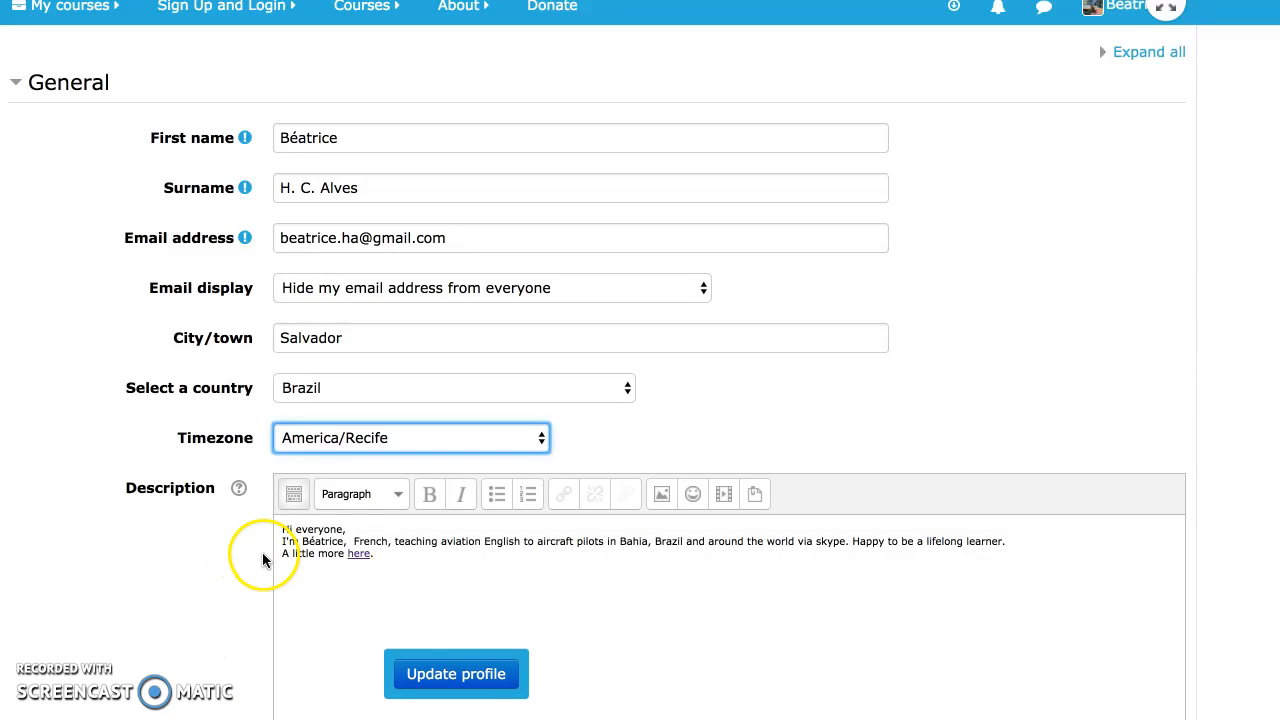
Highlight the whole profile description text to review it.
click(284, 530)
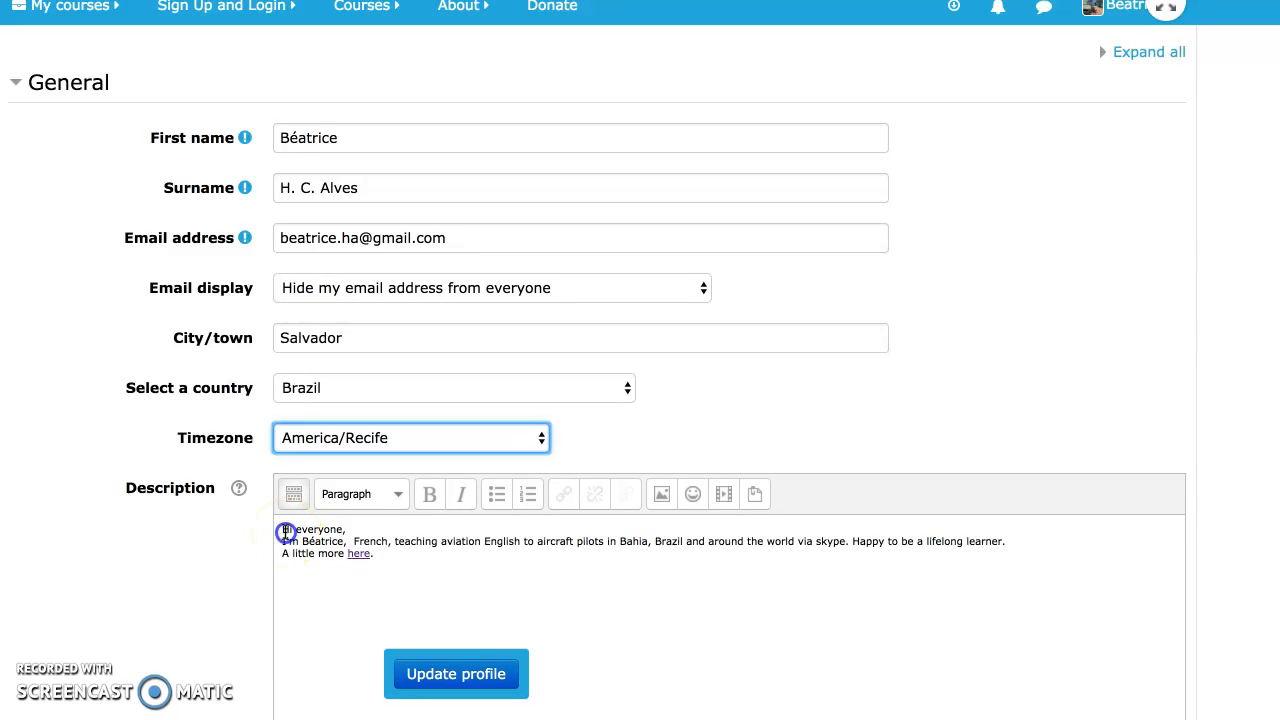
drag(284, 530, 391, 563)
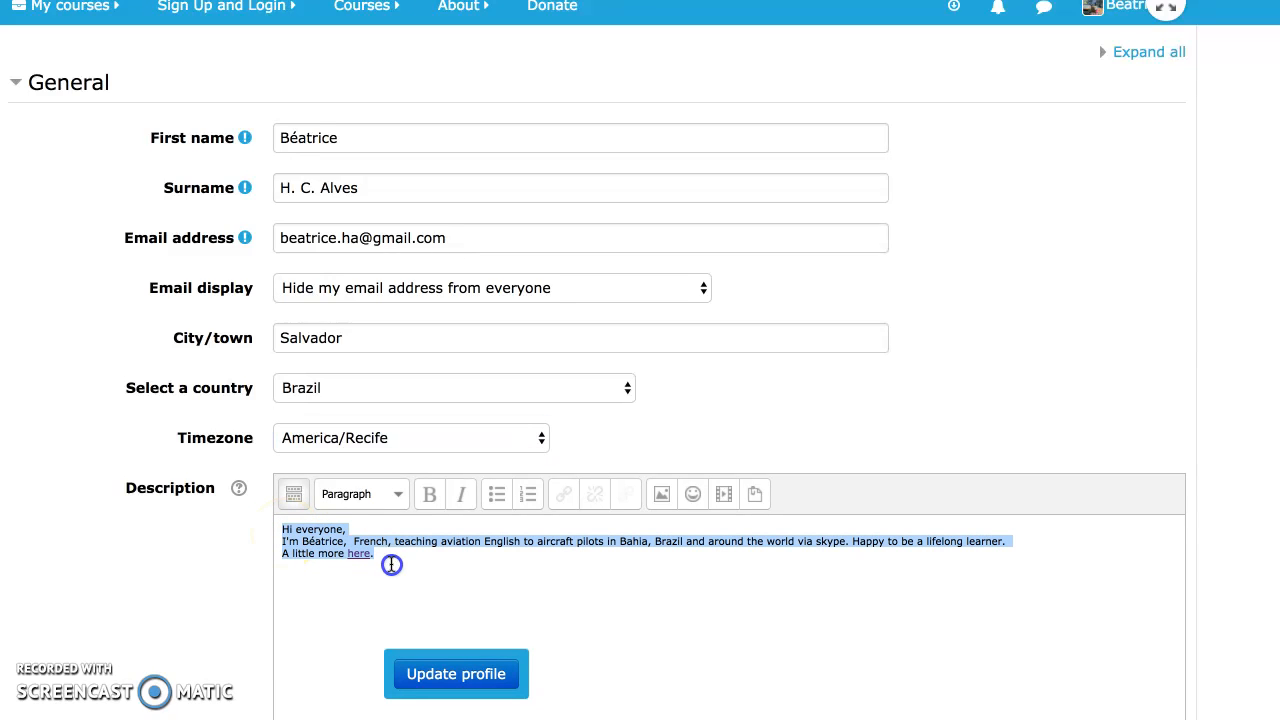
click(572, 574)
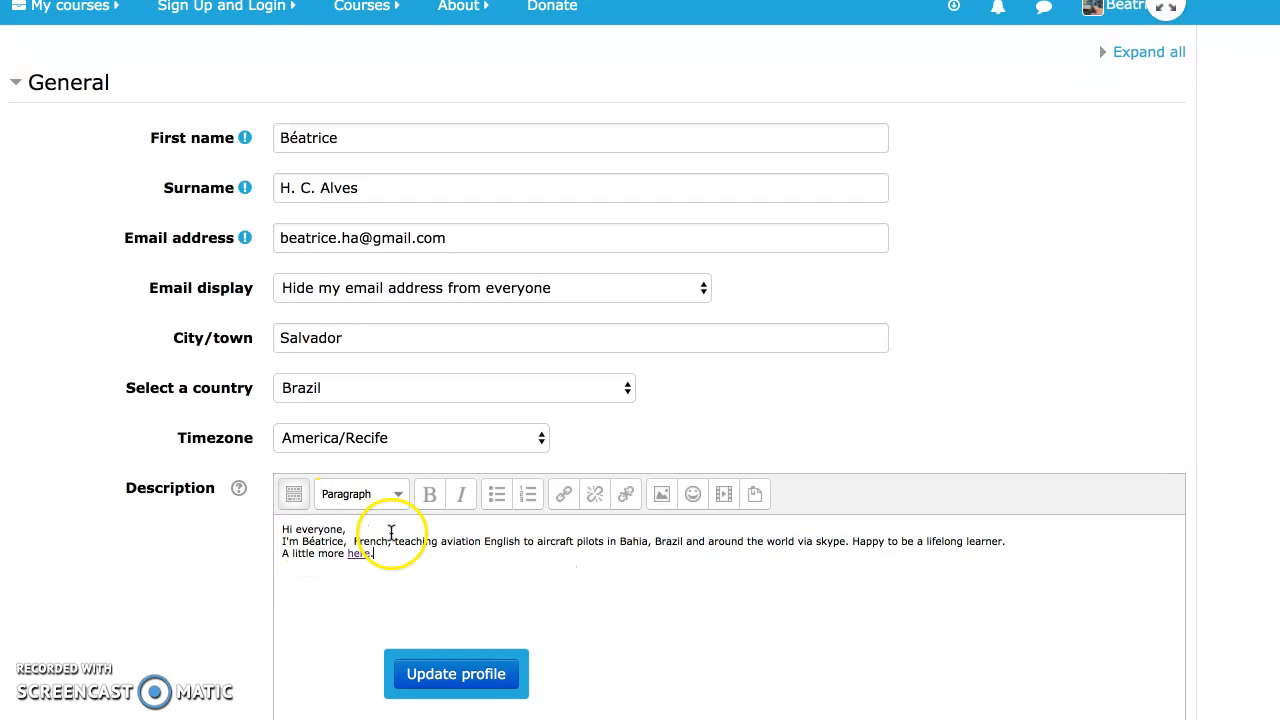
Delete the accented second letter from the first name.
click(298, 141)
key(BackSpace)
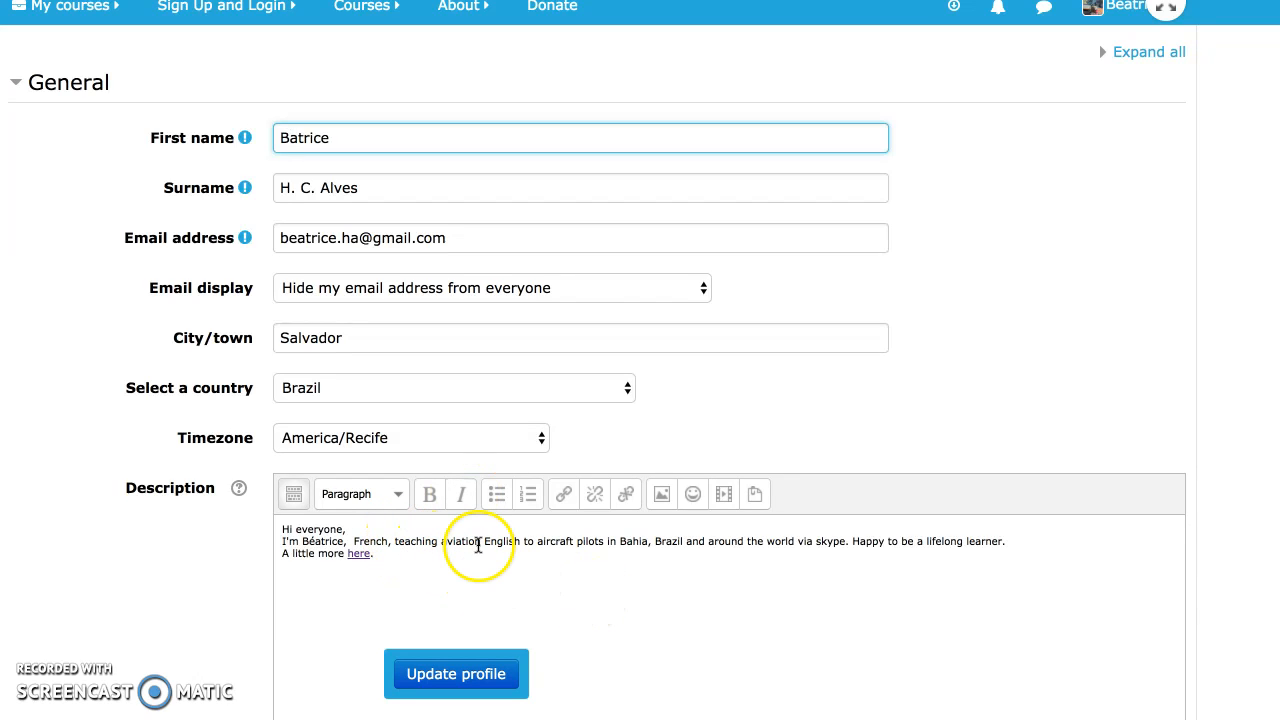
click(396, 542)
text(thea)
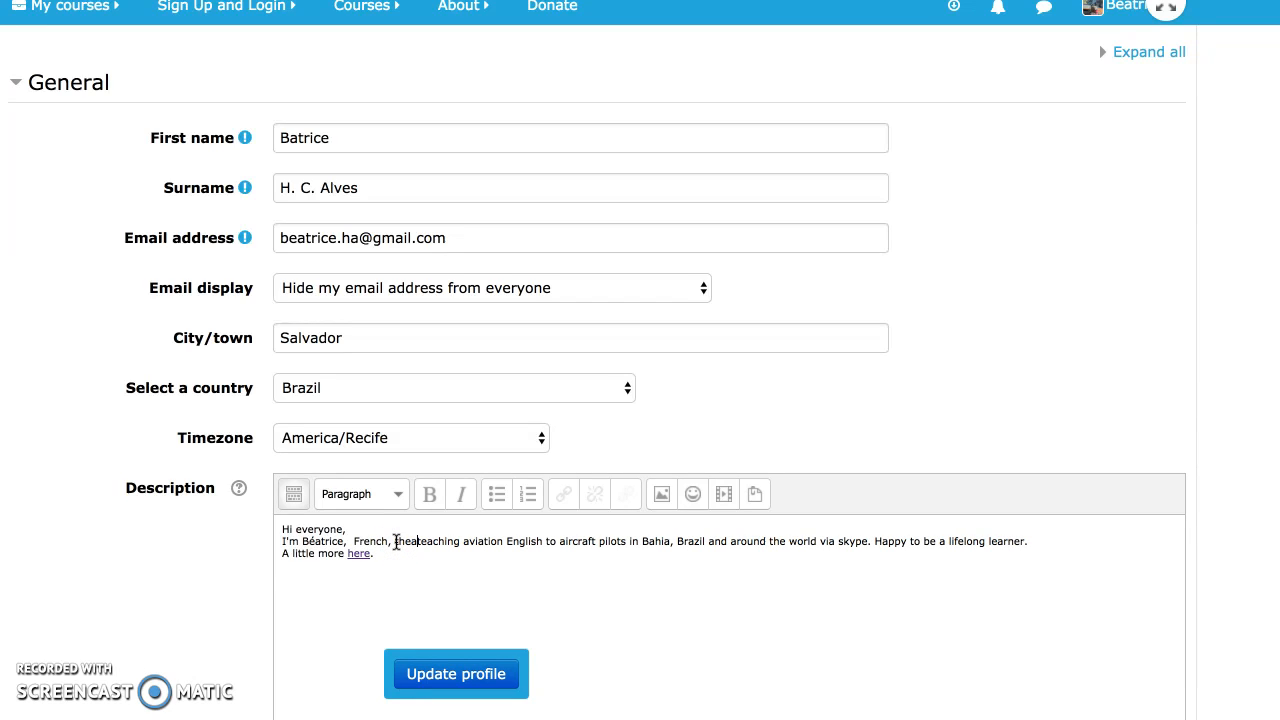
key(BackSpace)
key(BackSpace)
key(BackSpace)
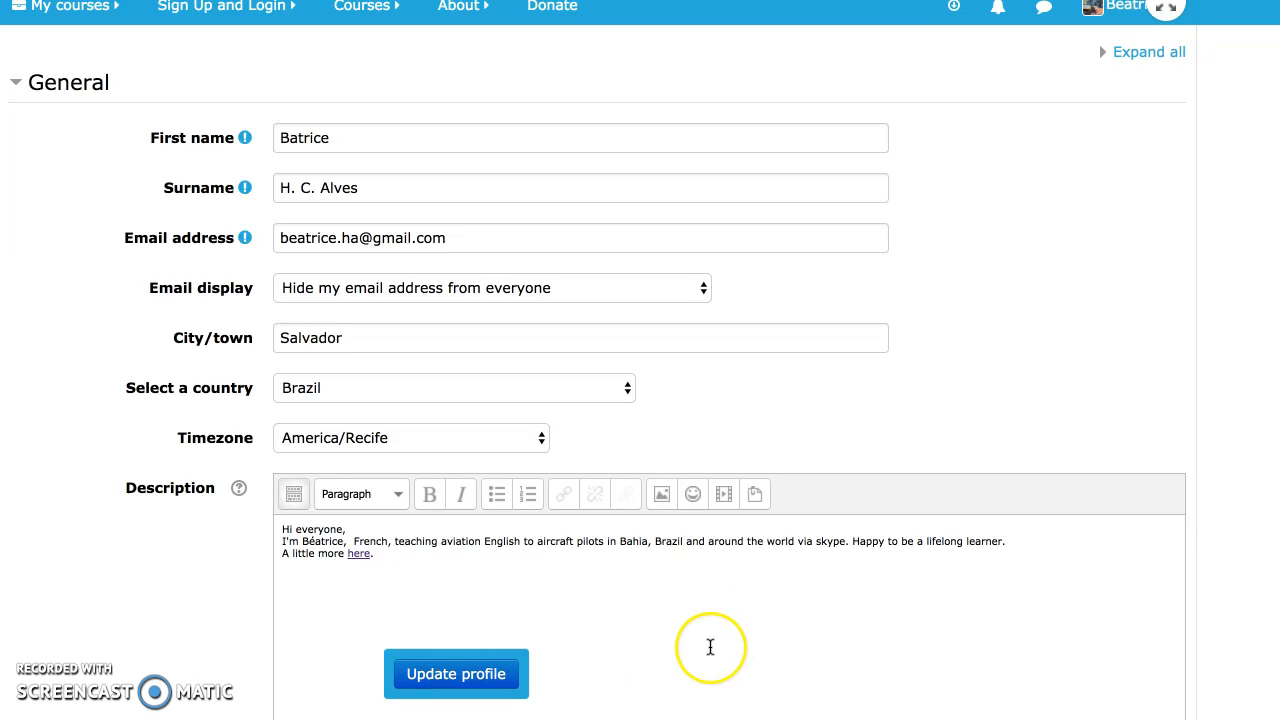
Add the image Snoopy flies.jpg as the new picture in the user picture section.
scroll(710, 647, down, 1)
scroll(710, 647, down, 5)
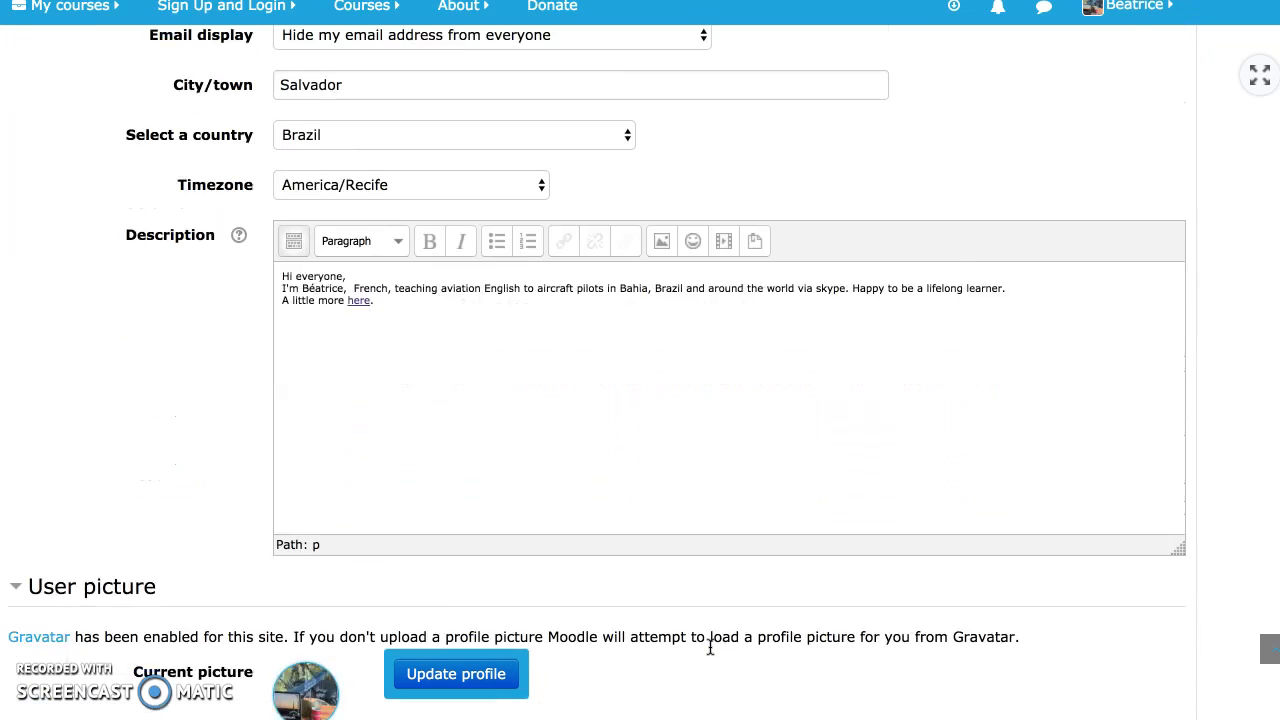
scroll(710, 647, down, 5)
scroll(710, 647, down, 4)
scroll(710, 647, down, 1)
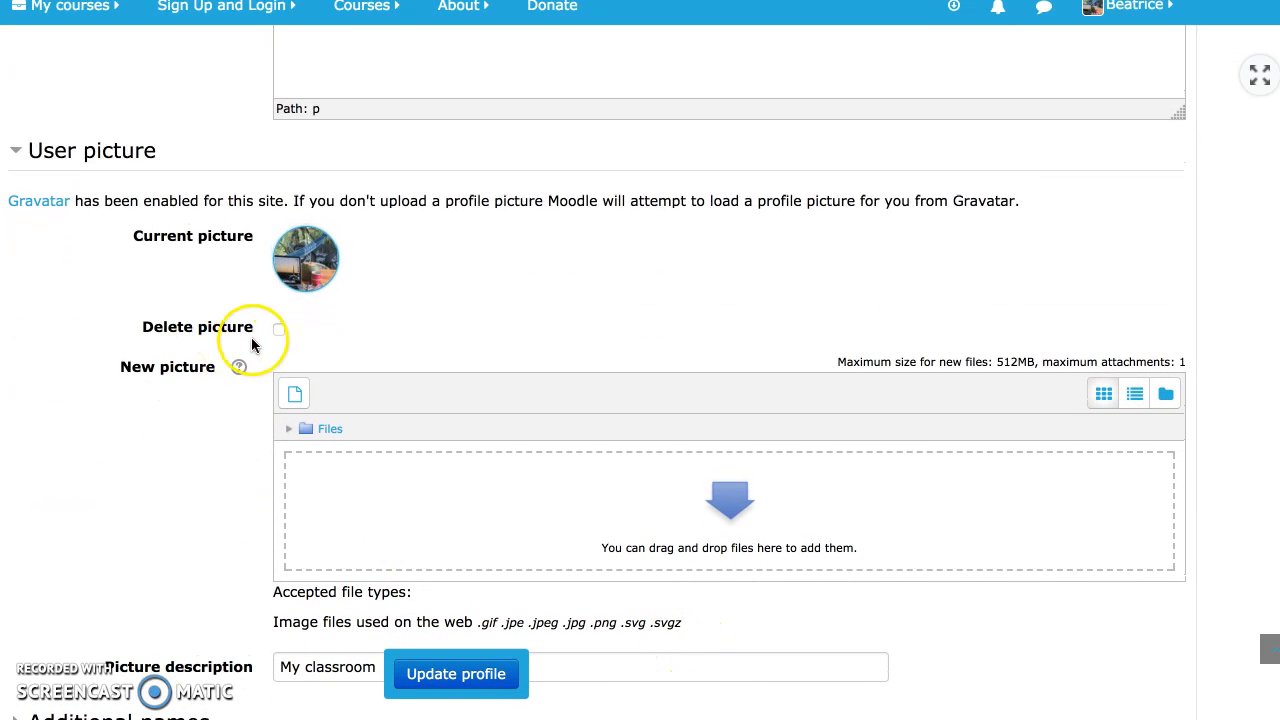
click(309, 273)
click(707, 181)
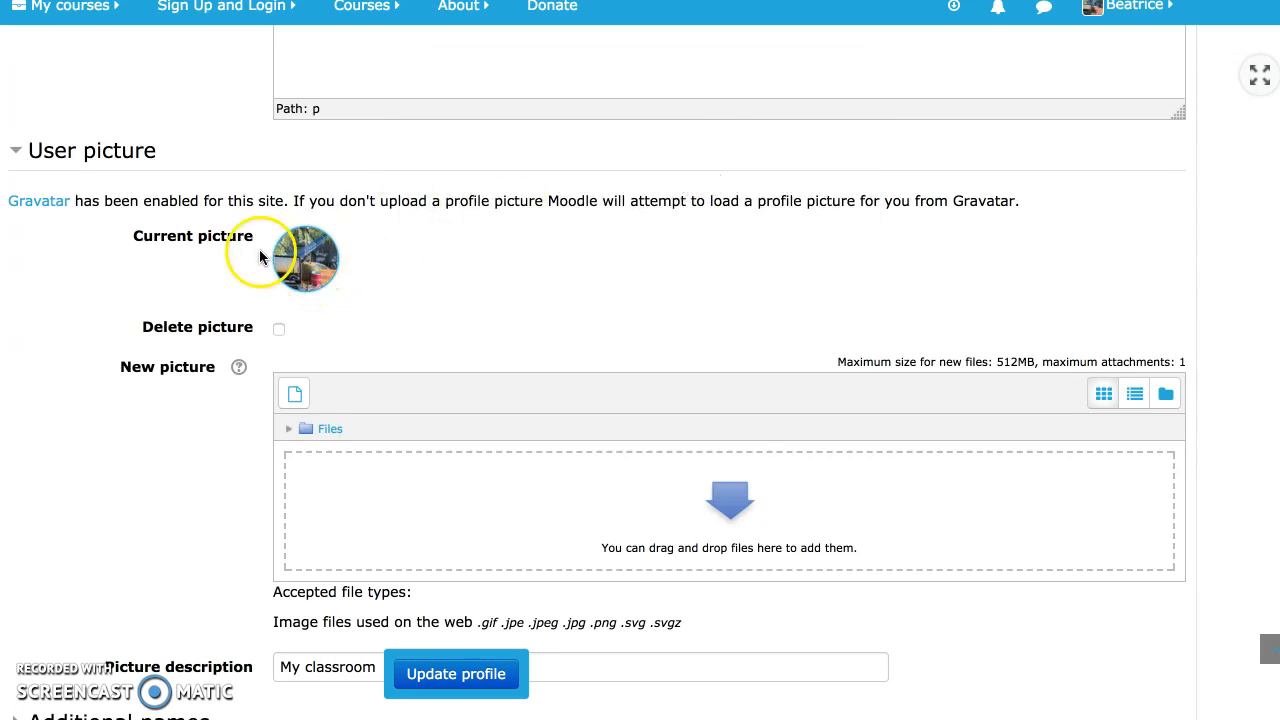
click(40, 207)
drag(1196, 157, 653, 501)
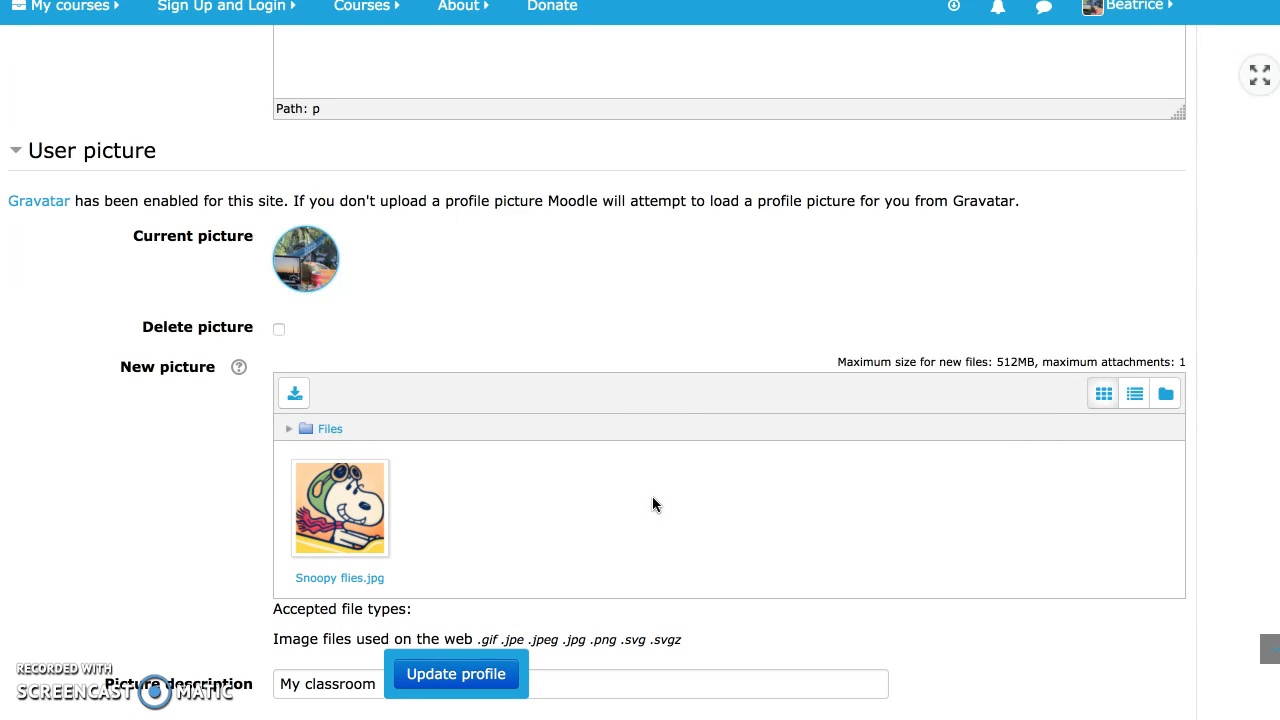
Highlight the list of accepted image file types for the new picture to read it.
scroll(652, 497, down, 1)
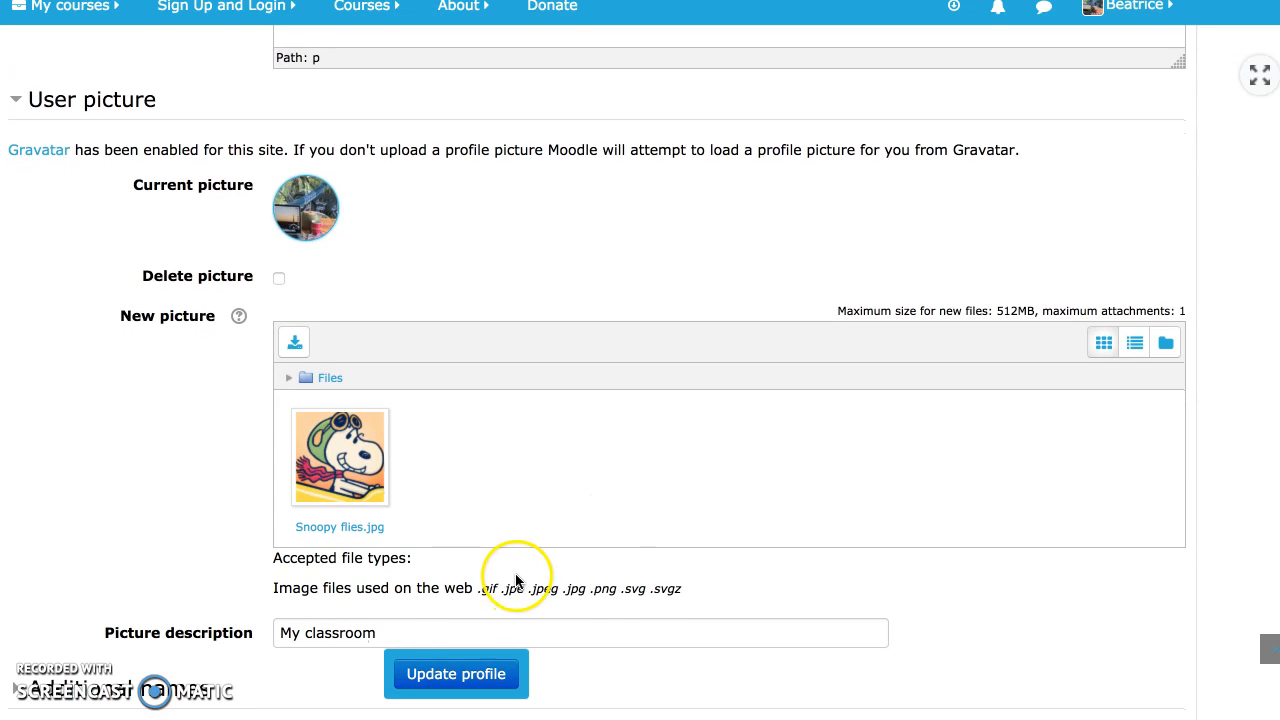
click(469, 587)
drag(469, 587, 716, 597)
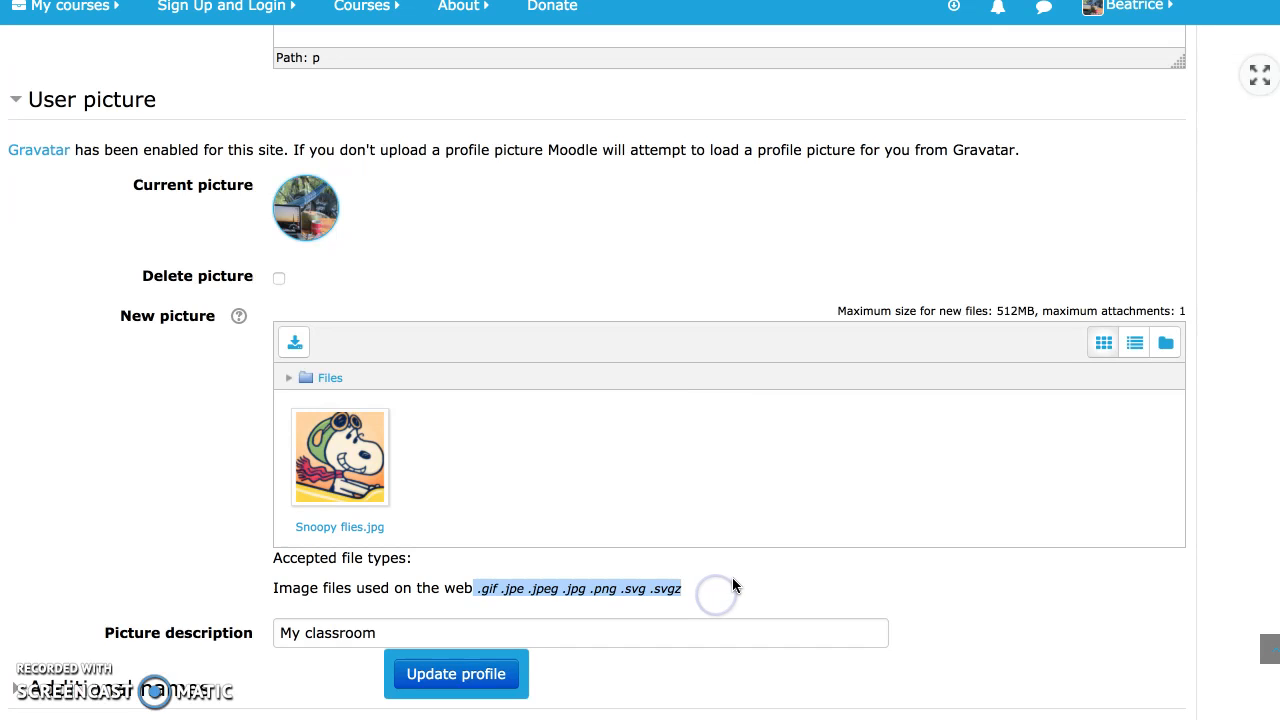
click(761, 496)
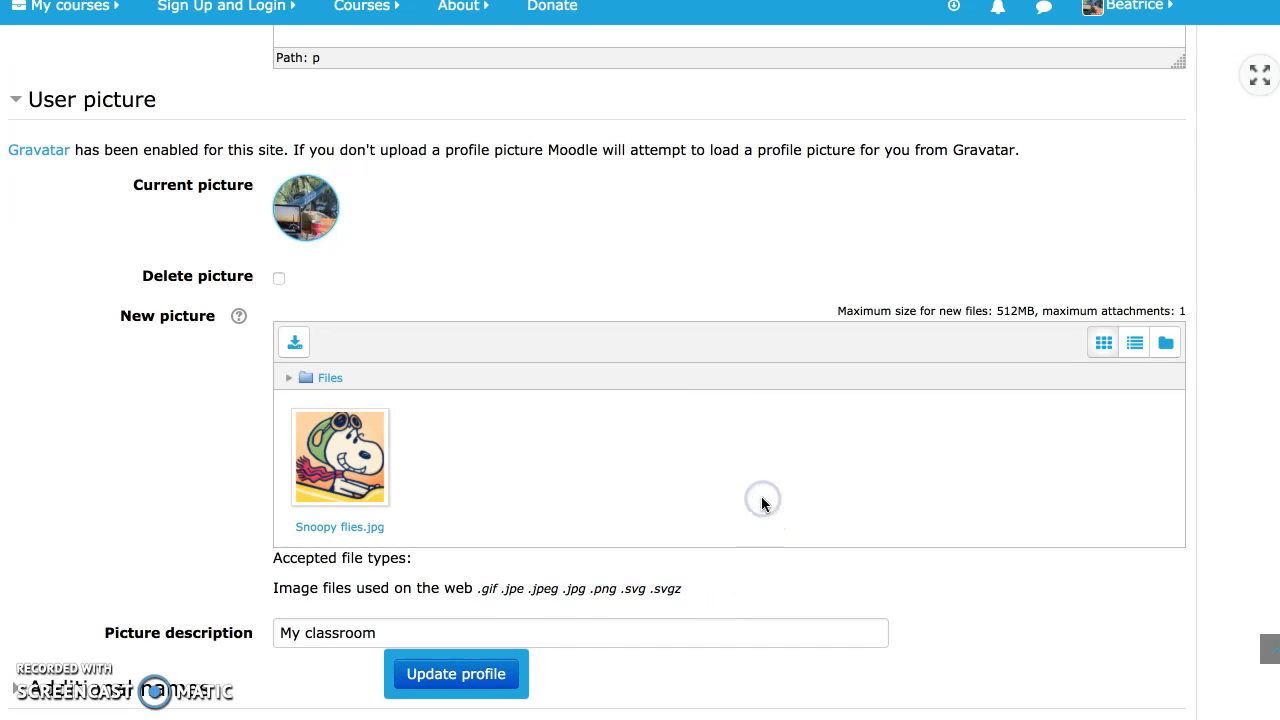
Change the picture description to "My hero".
click(645, 679)
scroll(648, 680, down, 3)
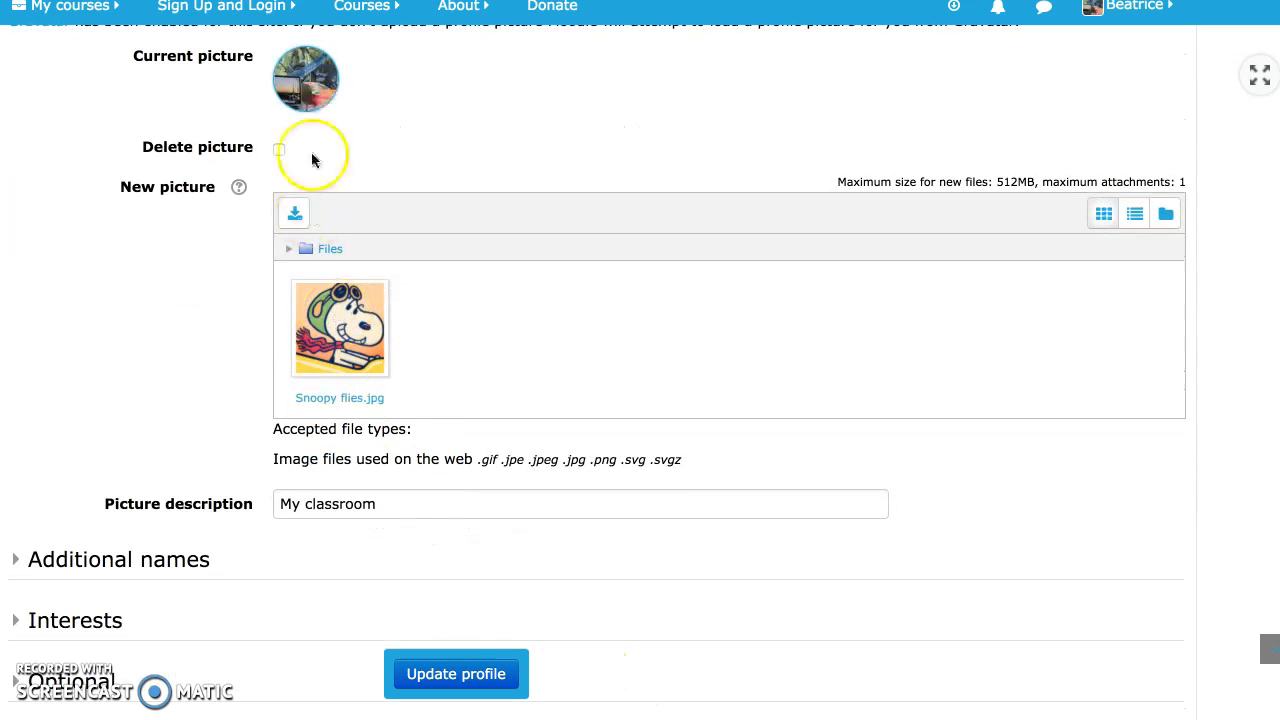
click(381, 503)
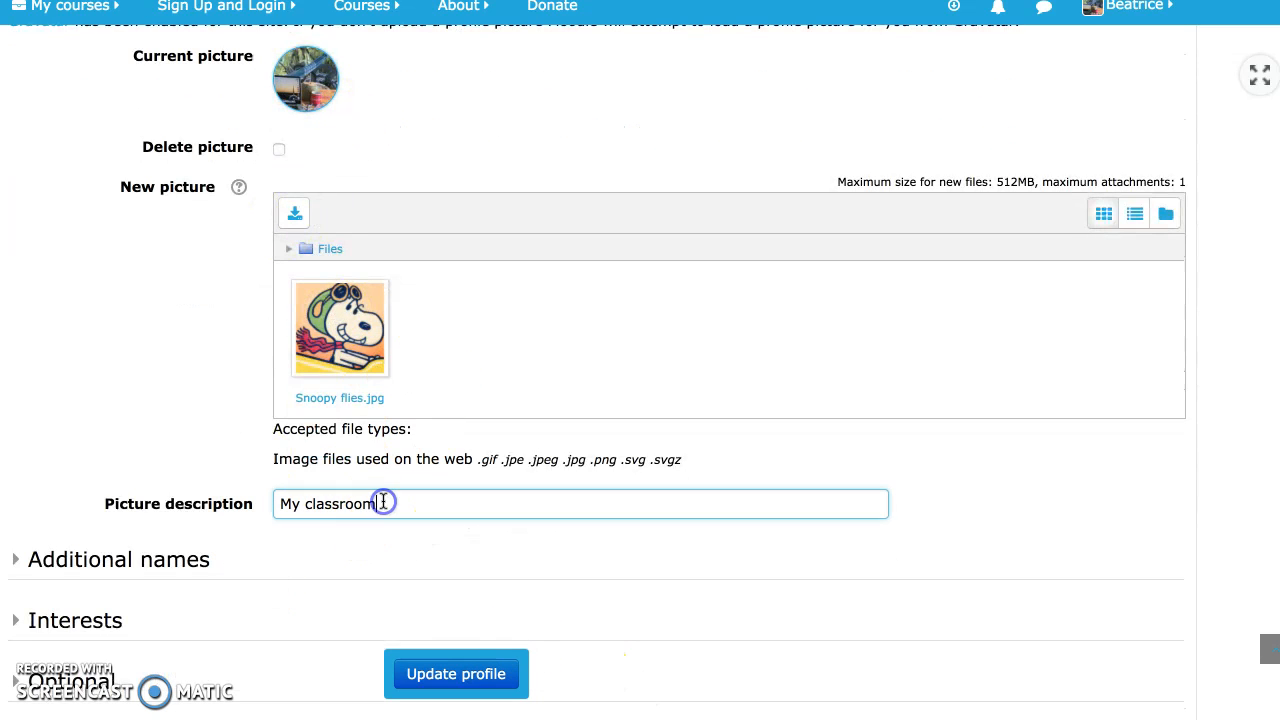
key(BackSpace)
key(BackSpace)
key(BackSpace)
key(BackSpace)
key(BackSpace)
key(BackSpace)
key(BackSpace)
key(BackSpace)
text(hero)
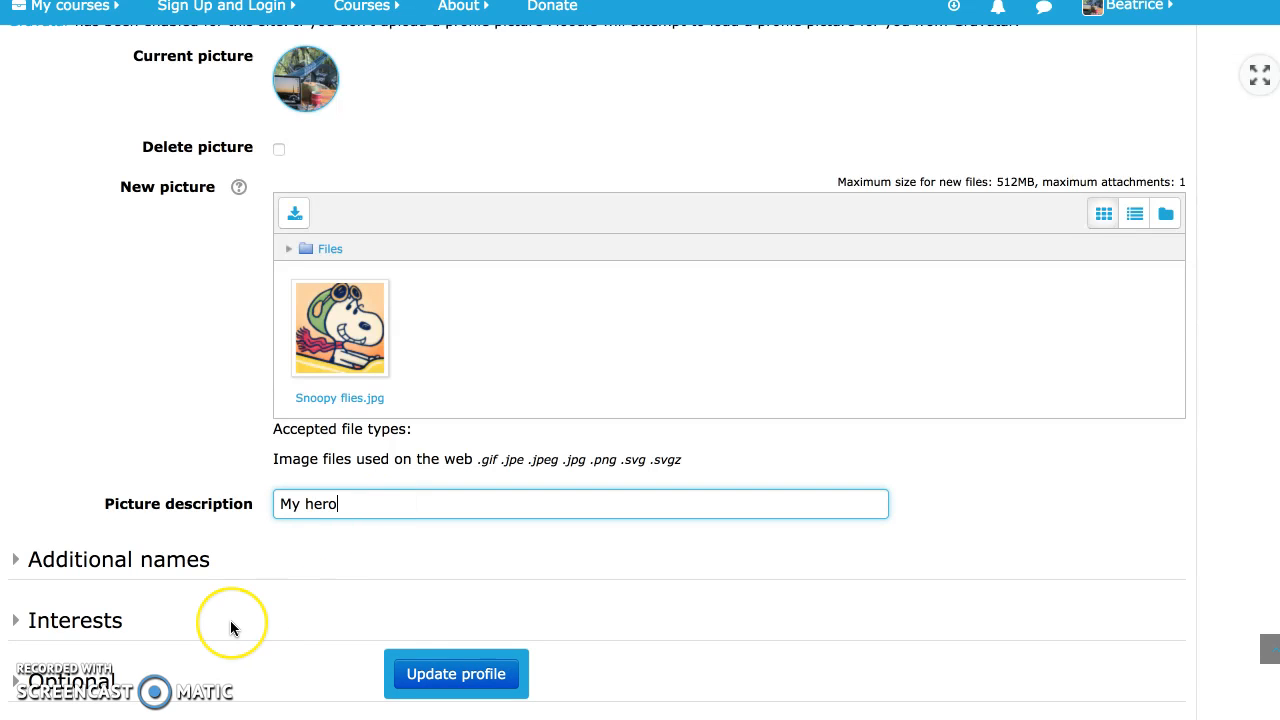
Expand the Additional names section to view its fields, and collapse it again.
scroll(230, 620, down, 5)
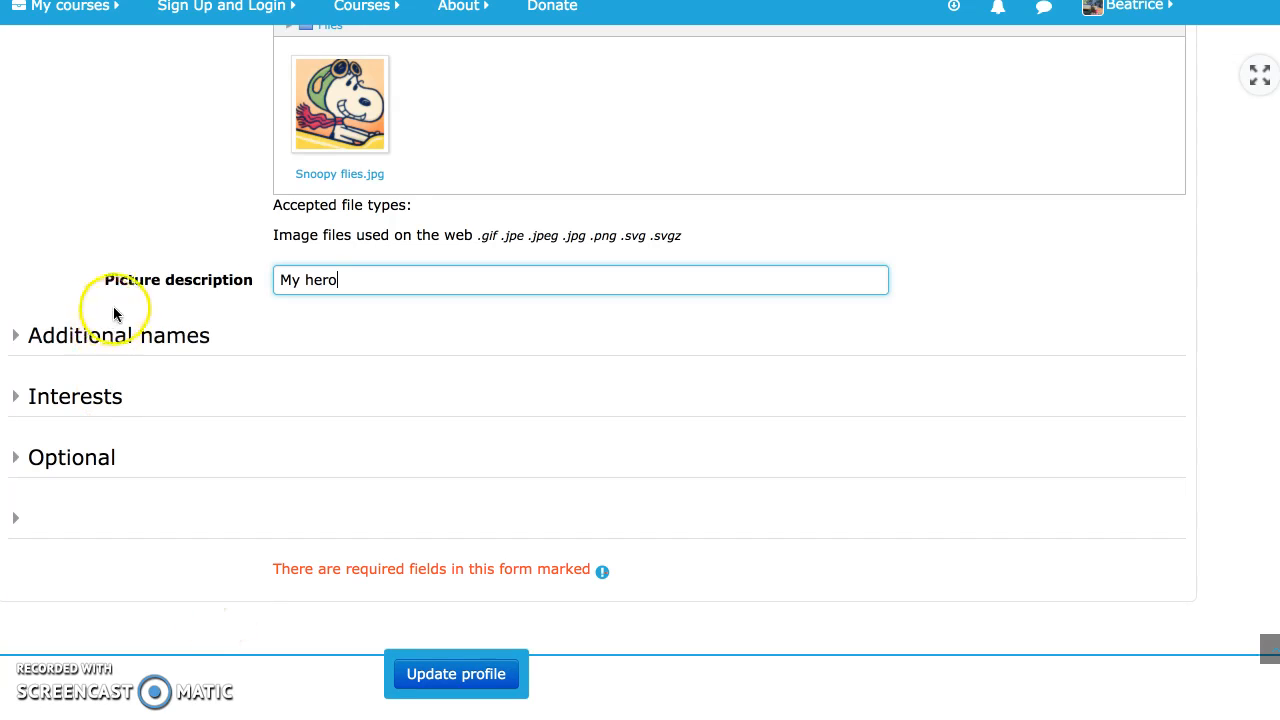
click(120, 345)
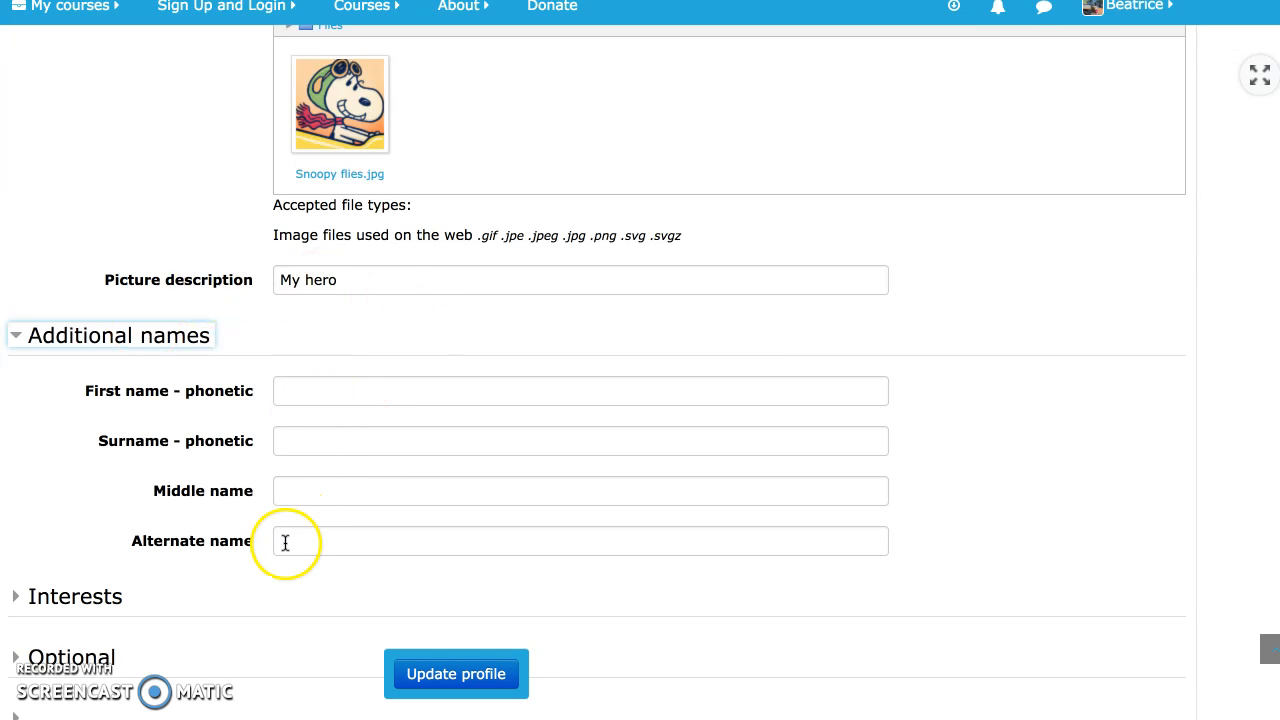
click(77, 334)
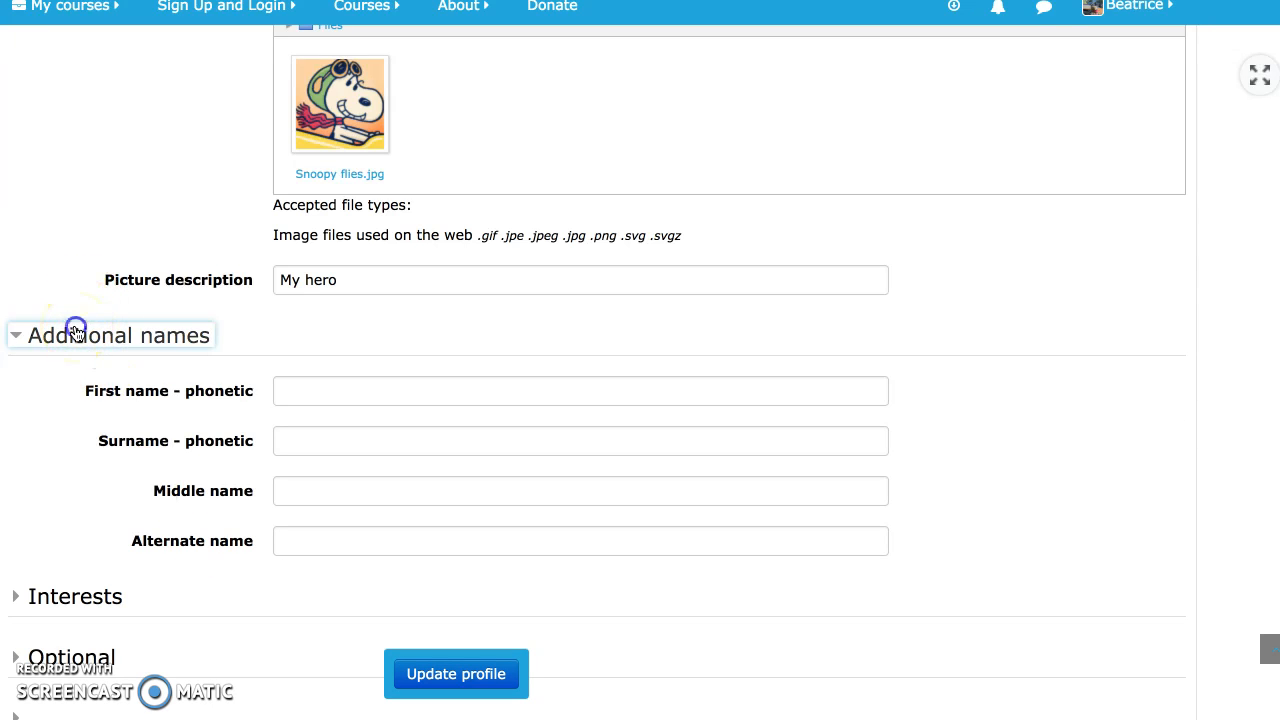
Expand the Interests section and add the tag "movies" to the list of interests.
click(98, 418)
click(85, 403)
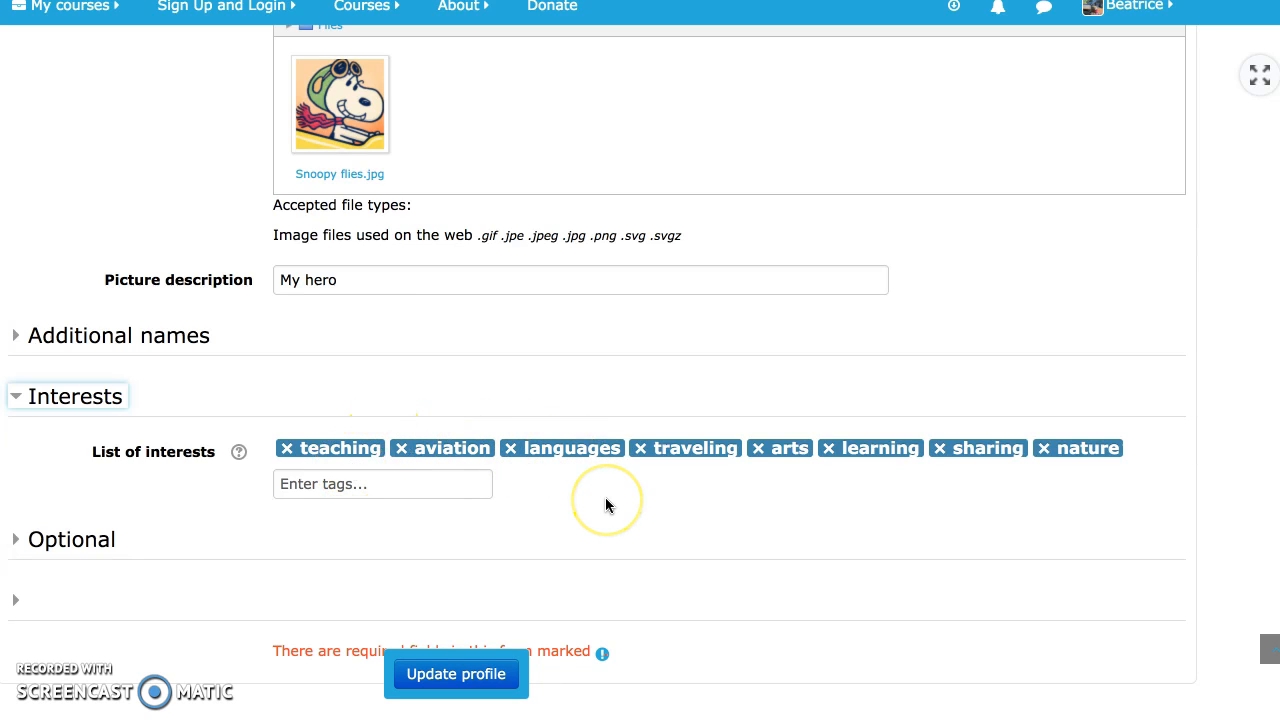
click(309, 490)
text(movies)
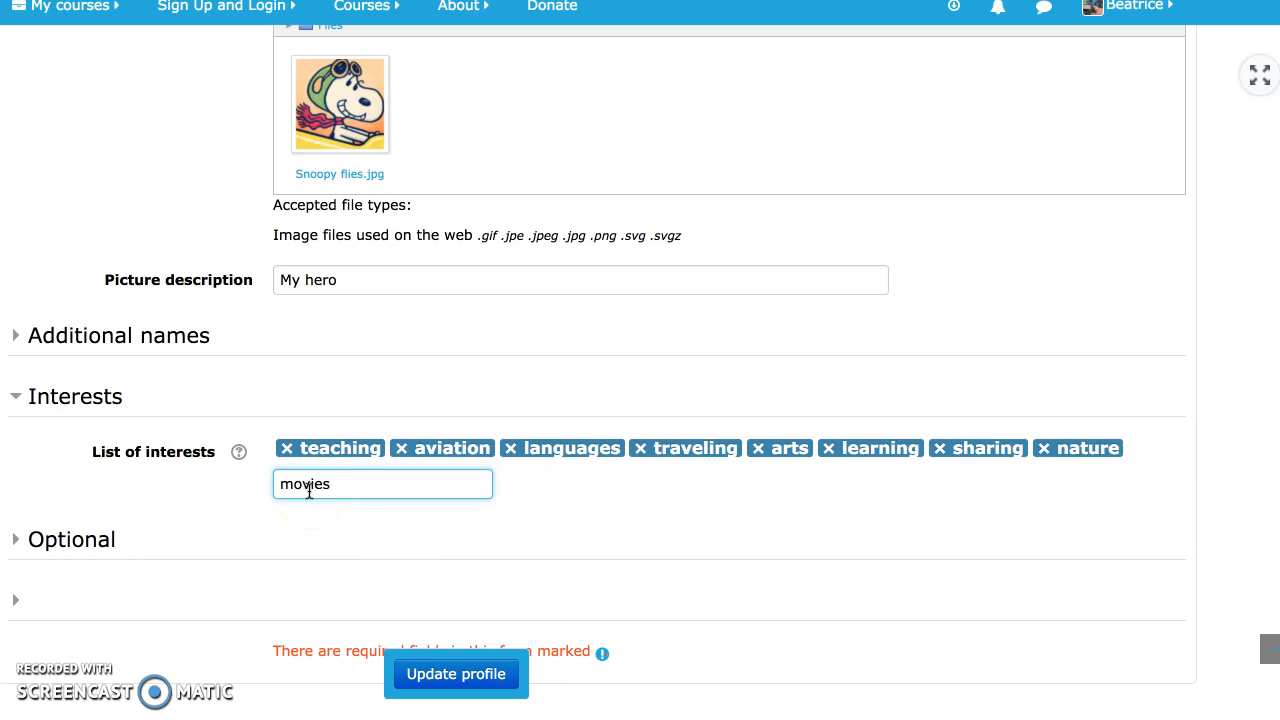
key(Return)
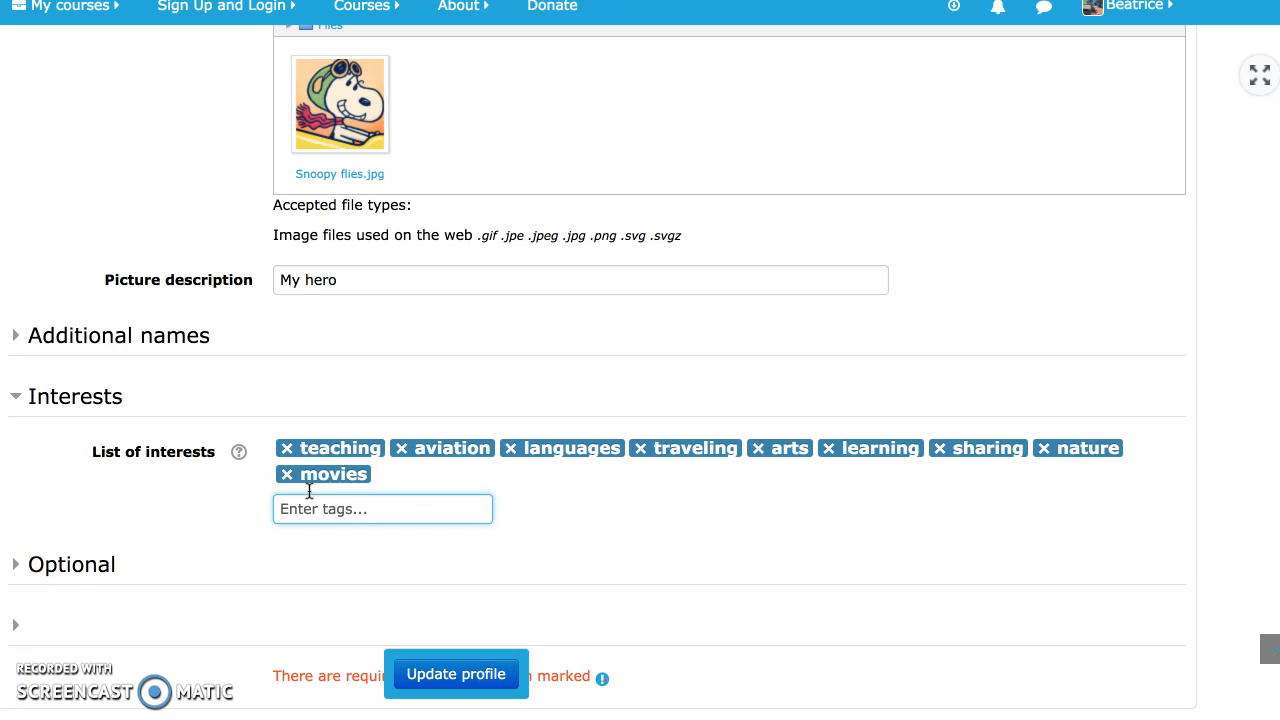
Expand the Optional section of the profile form and enter the account holder's Skype ID.
click(73, 566)
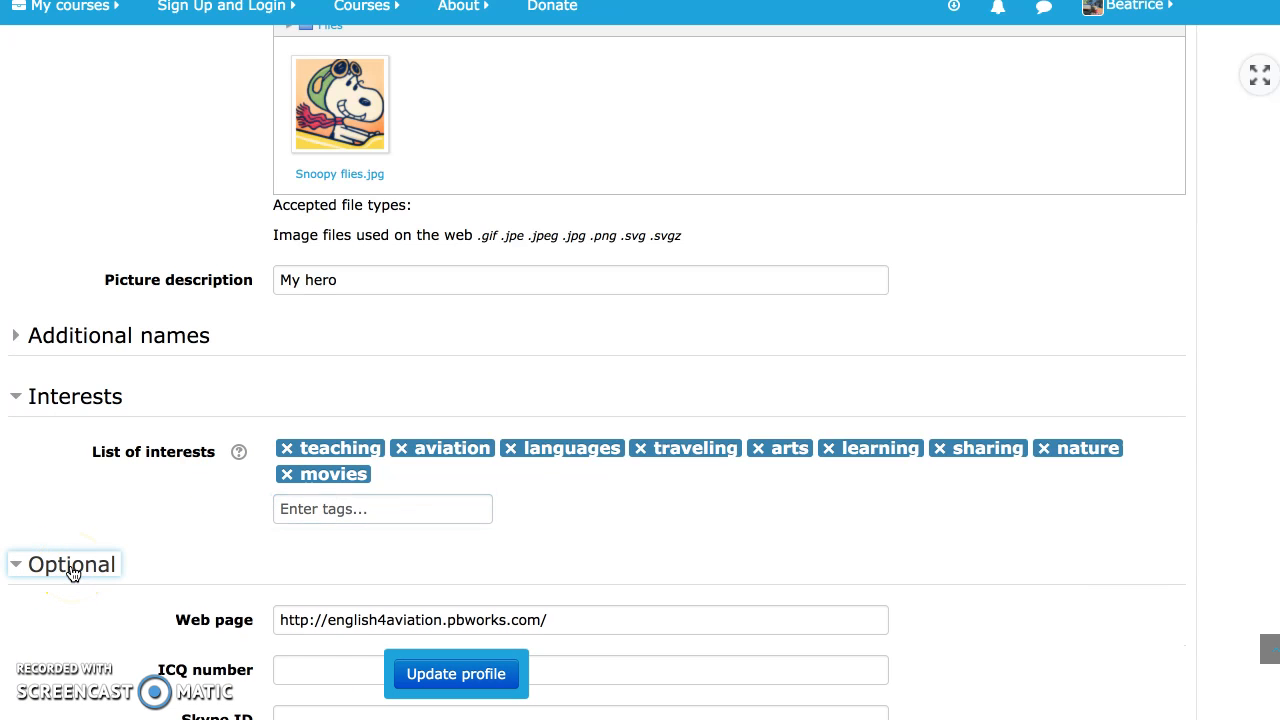
scroll(73, 573, down, 3)
scroll(73, 573, down, 1)
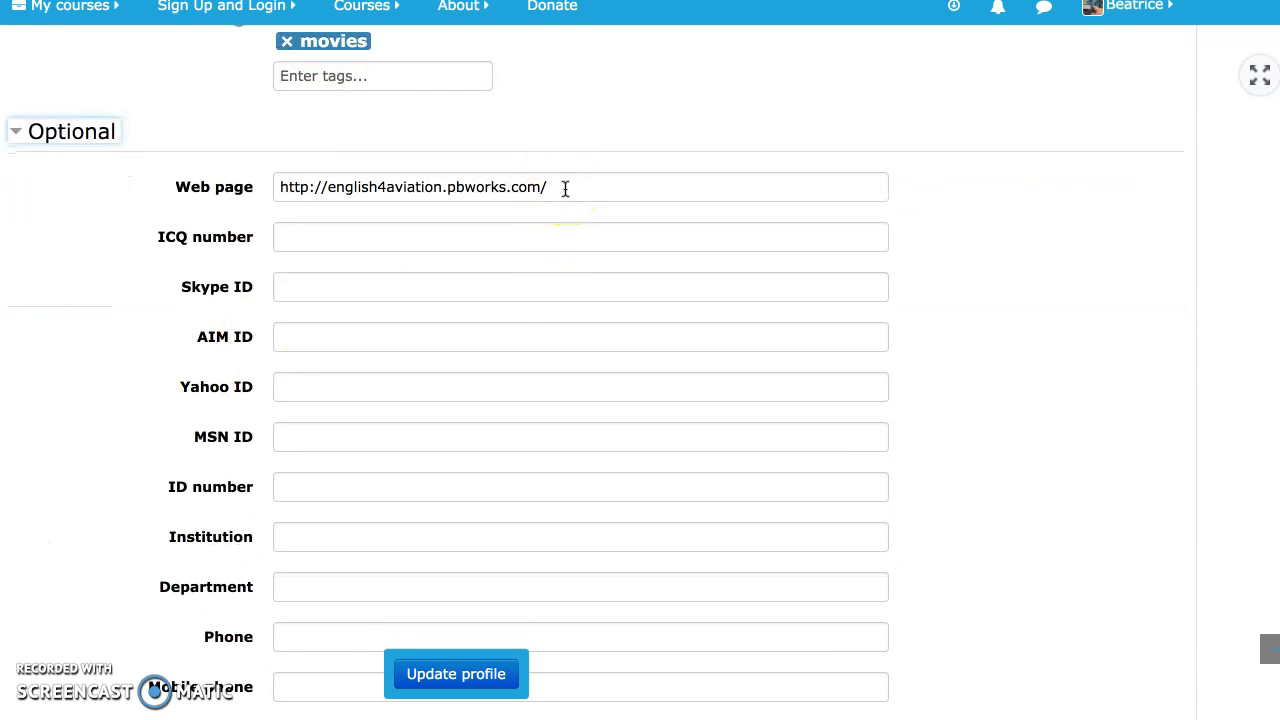
click(371, 223)
click(300, 288)
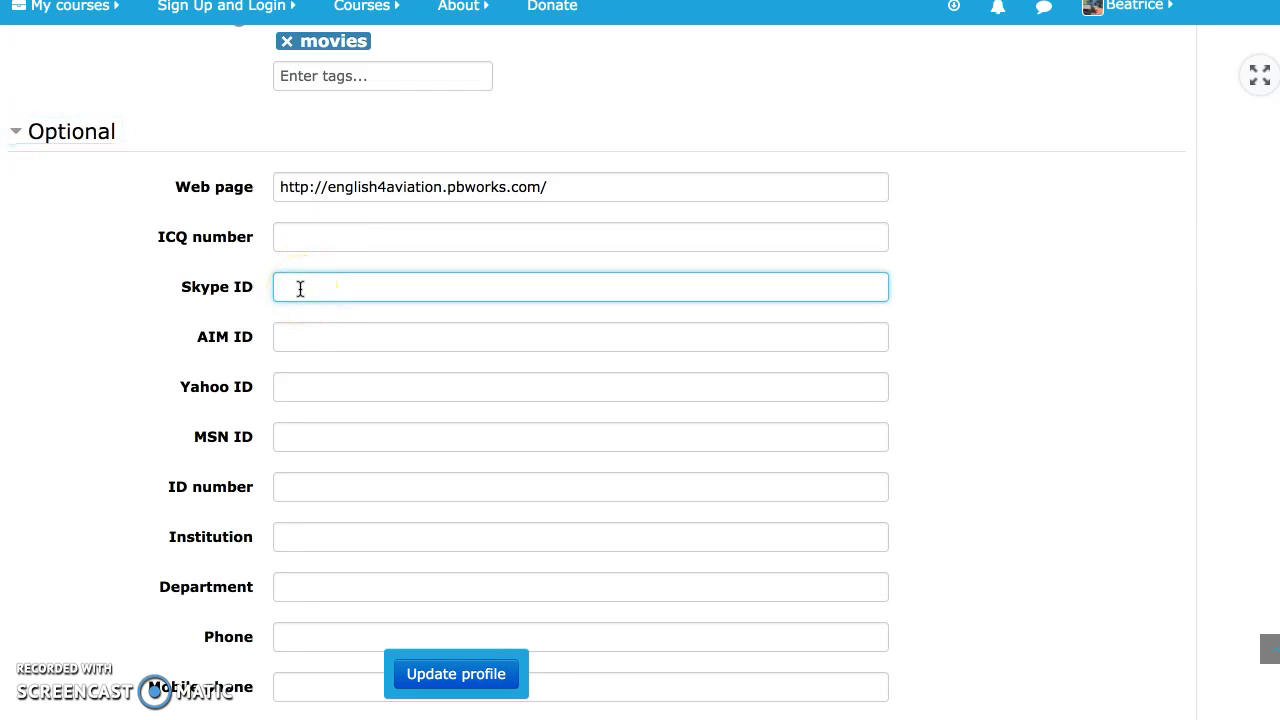
text(beatriceh1)
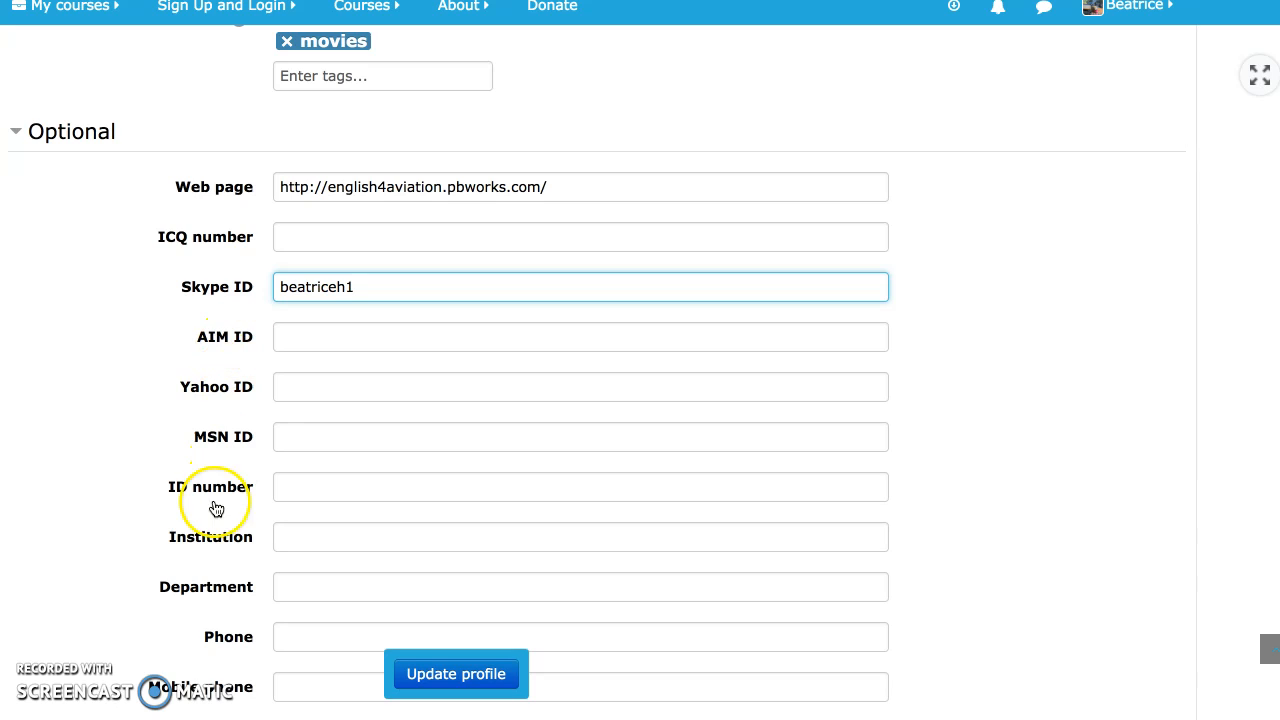
Enter "Passaporte Internacional" as the institution in the Optional section.
scroll(212, 512, down, 3)
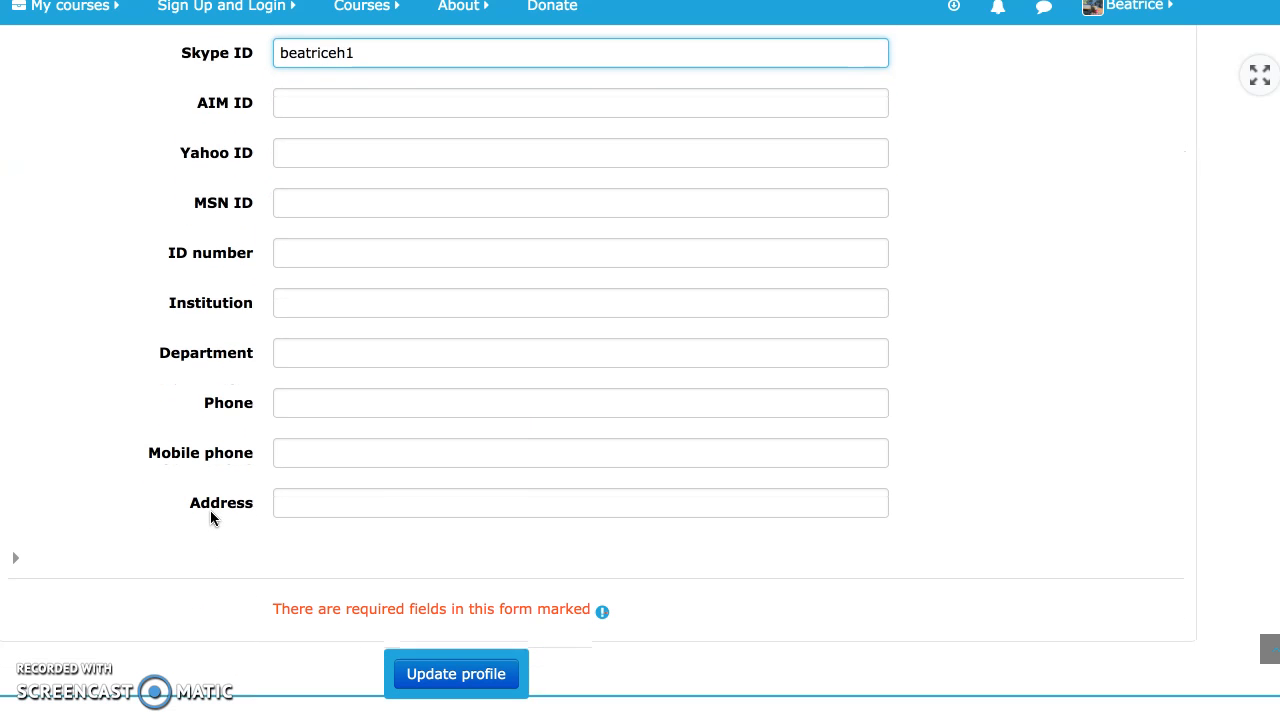
click(311, 292)
text(Passap)
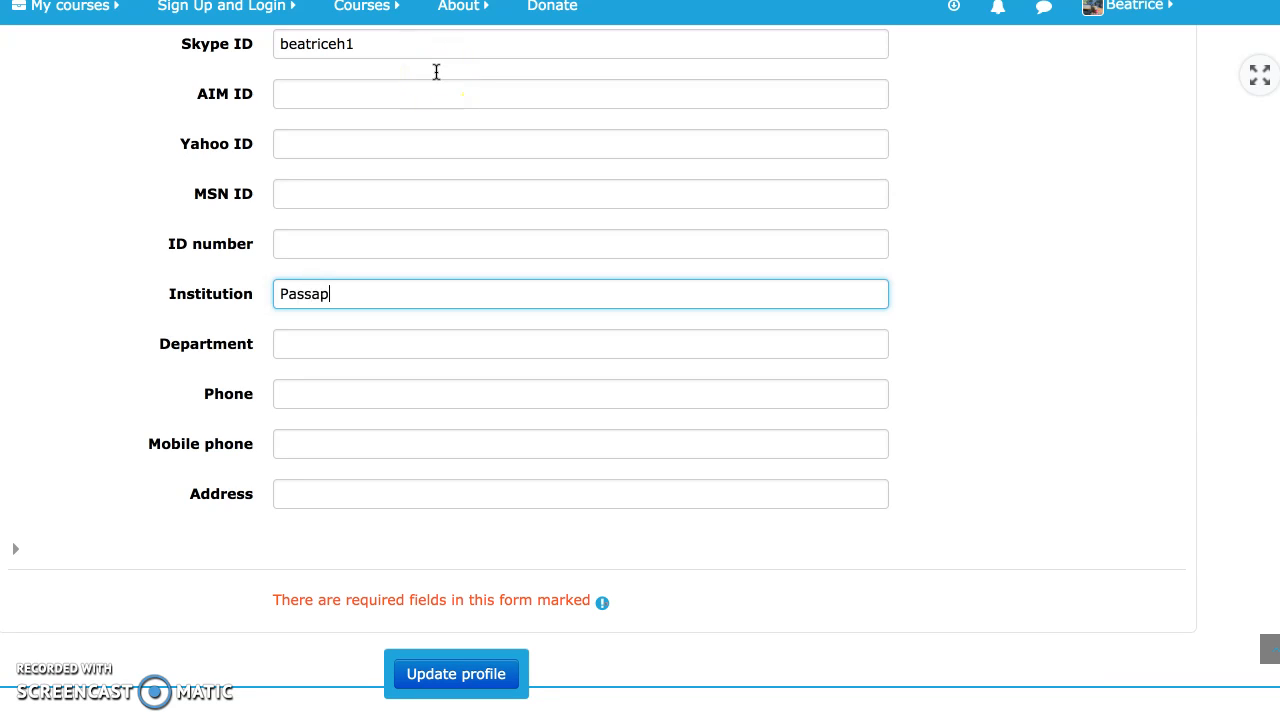
text(orte Internacional)
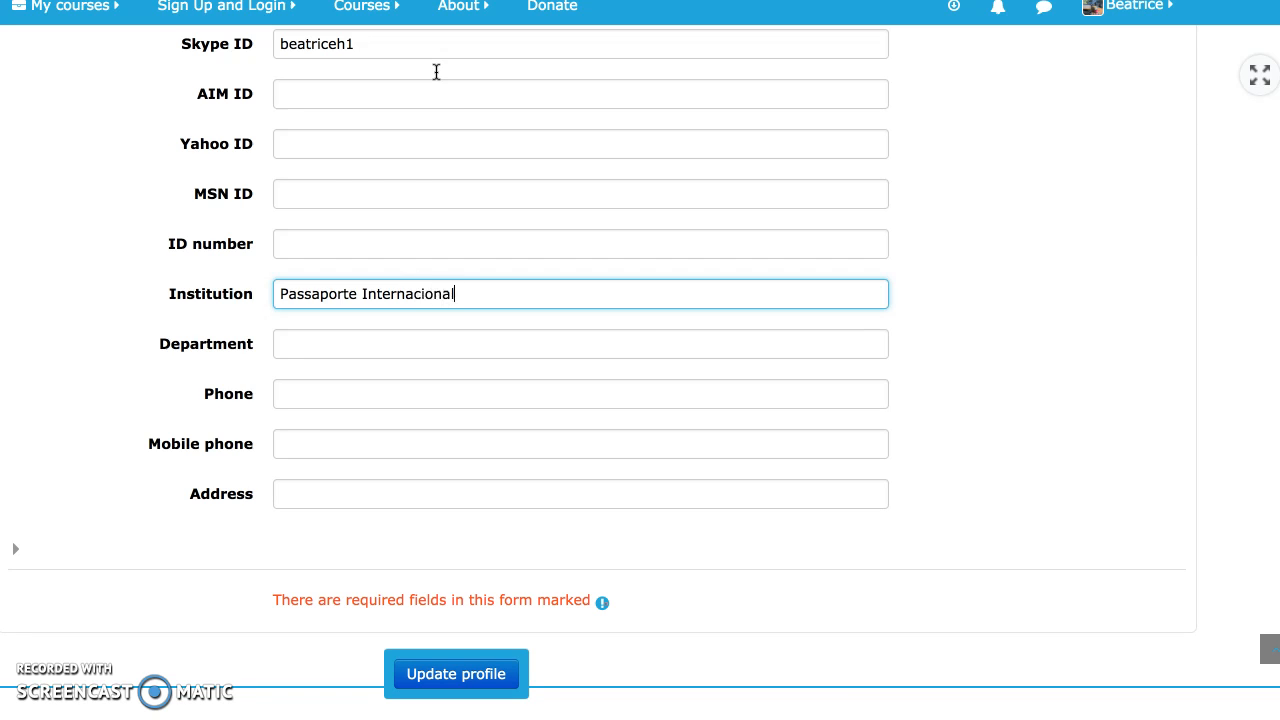
Review the filled-in Interests and Optional sections, and submit the form to update the profile.
scroll(349, 175, down, 2)
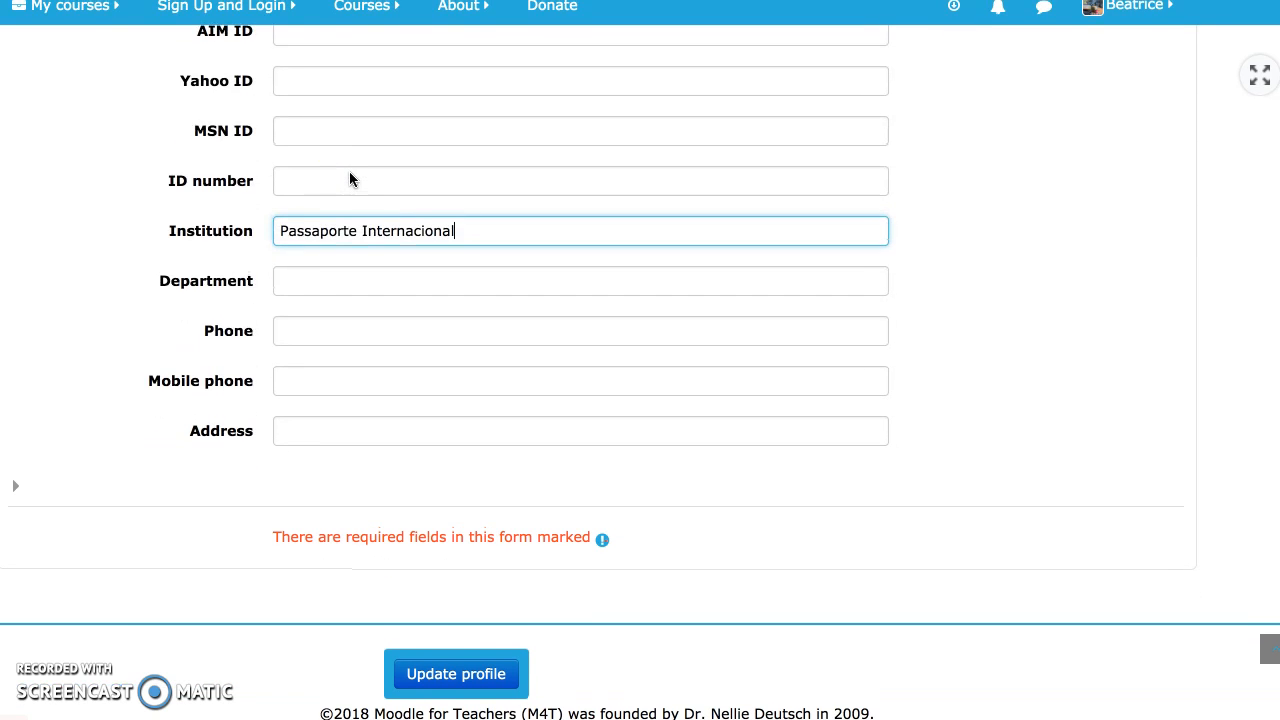
scroll(349, 178, up, 5)
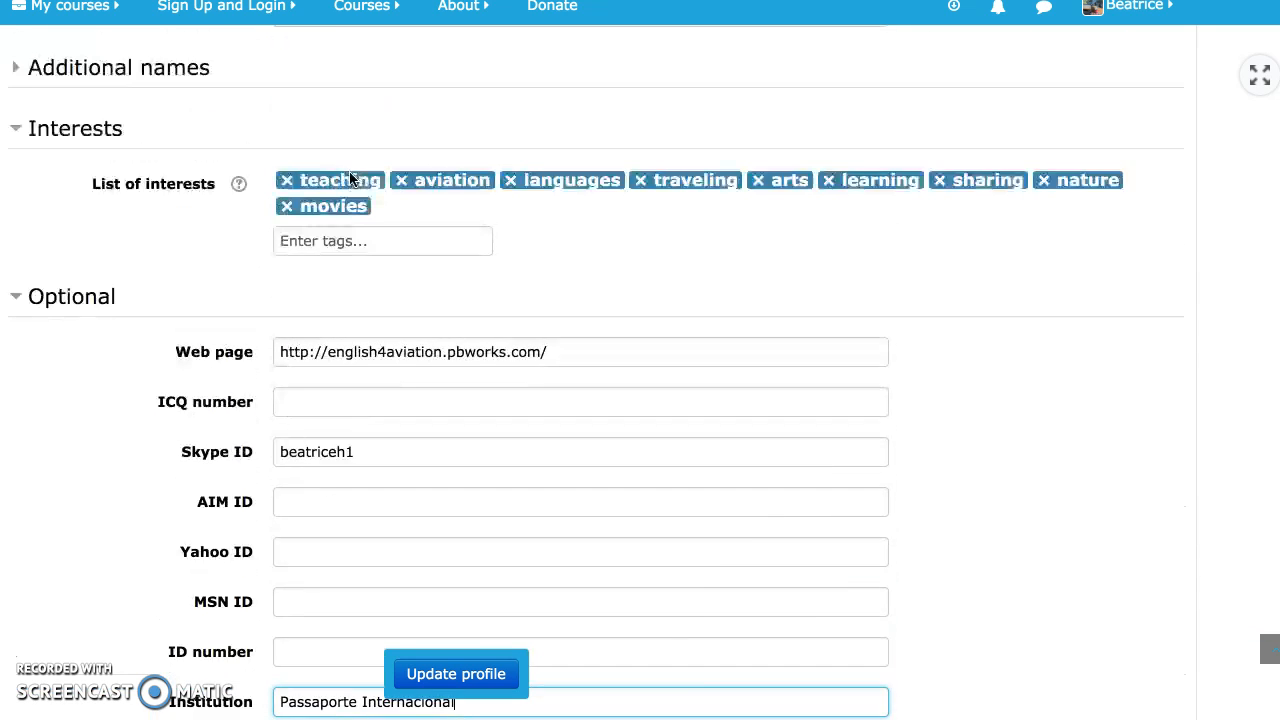
scroll(349, 178, down, 3)
scroll(349, 178, down, 2)
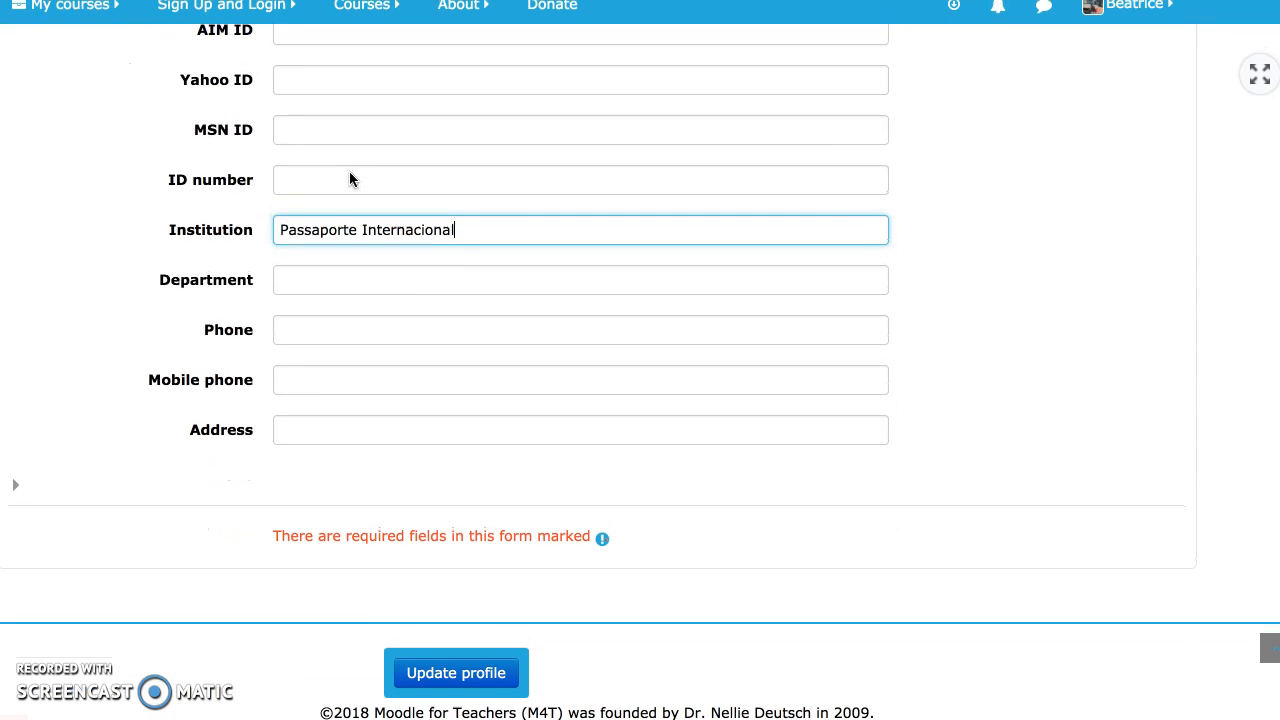
click(463, 677)
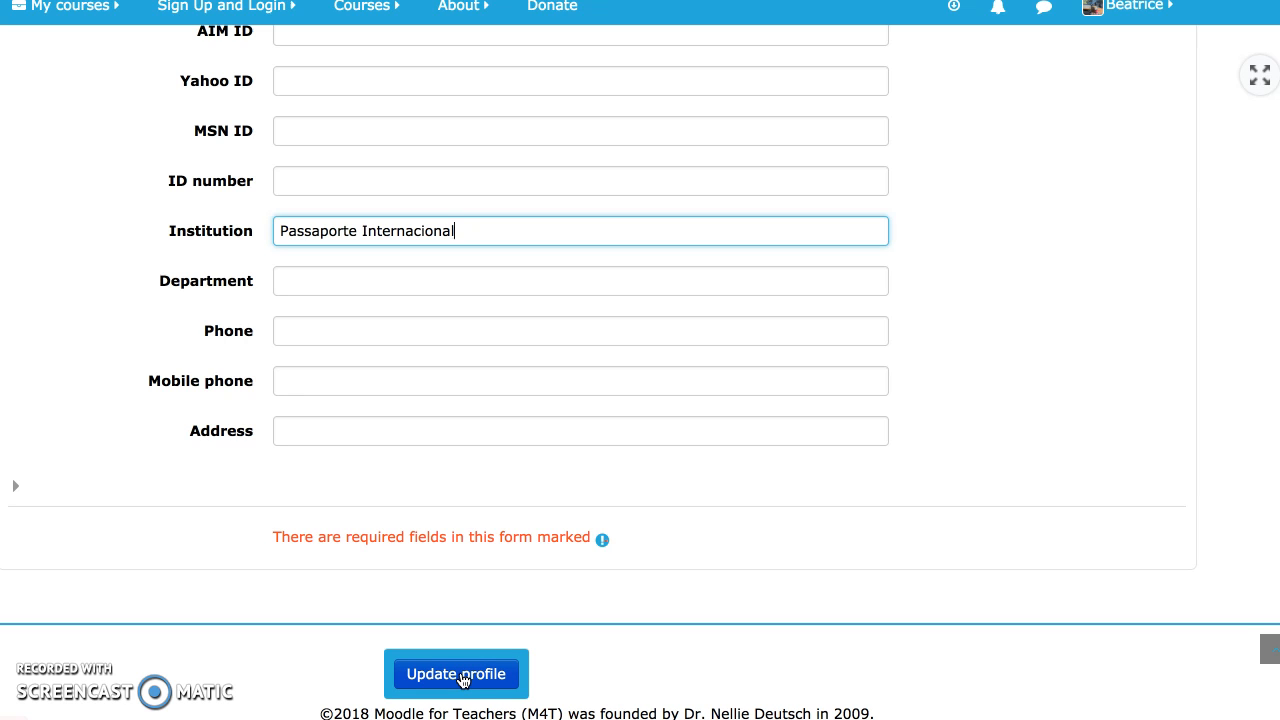
click(463, 677)
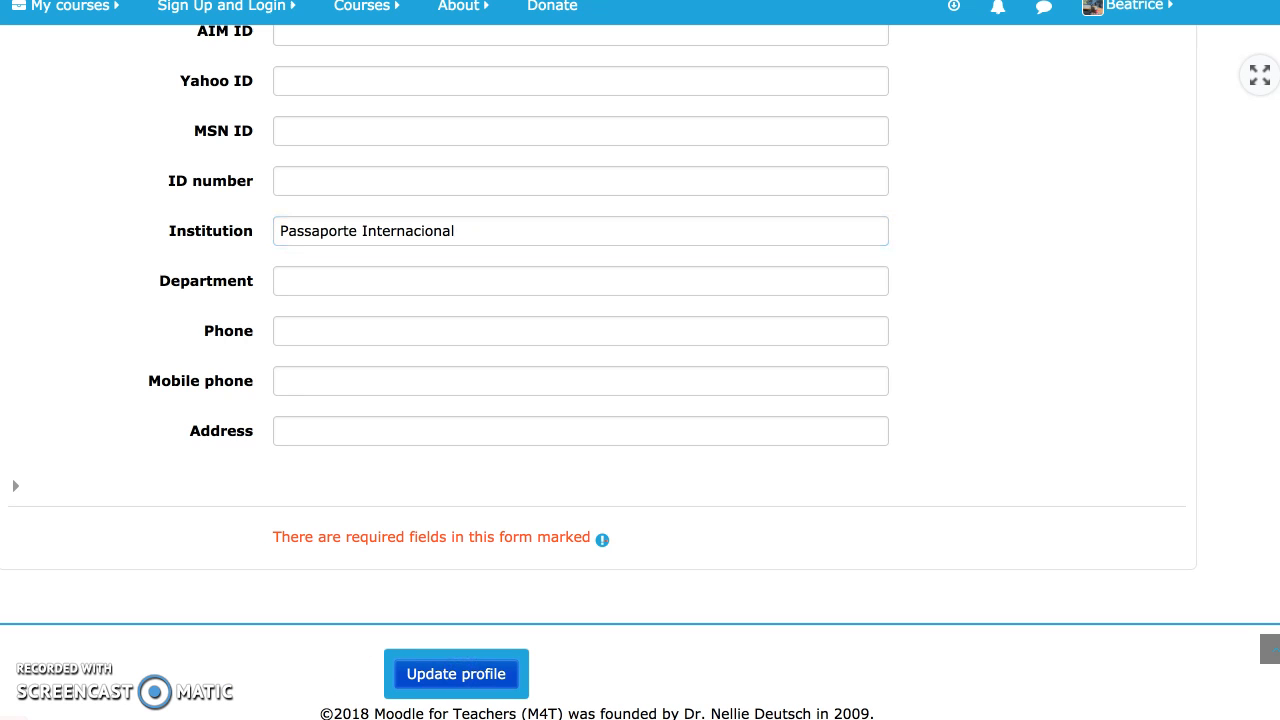